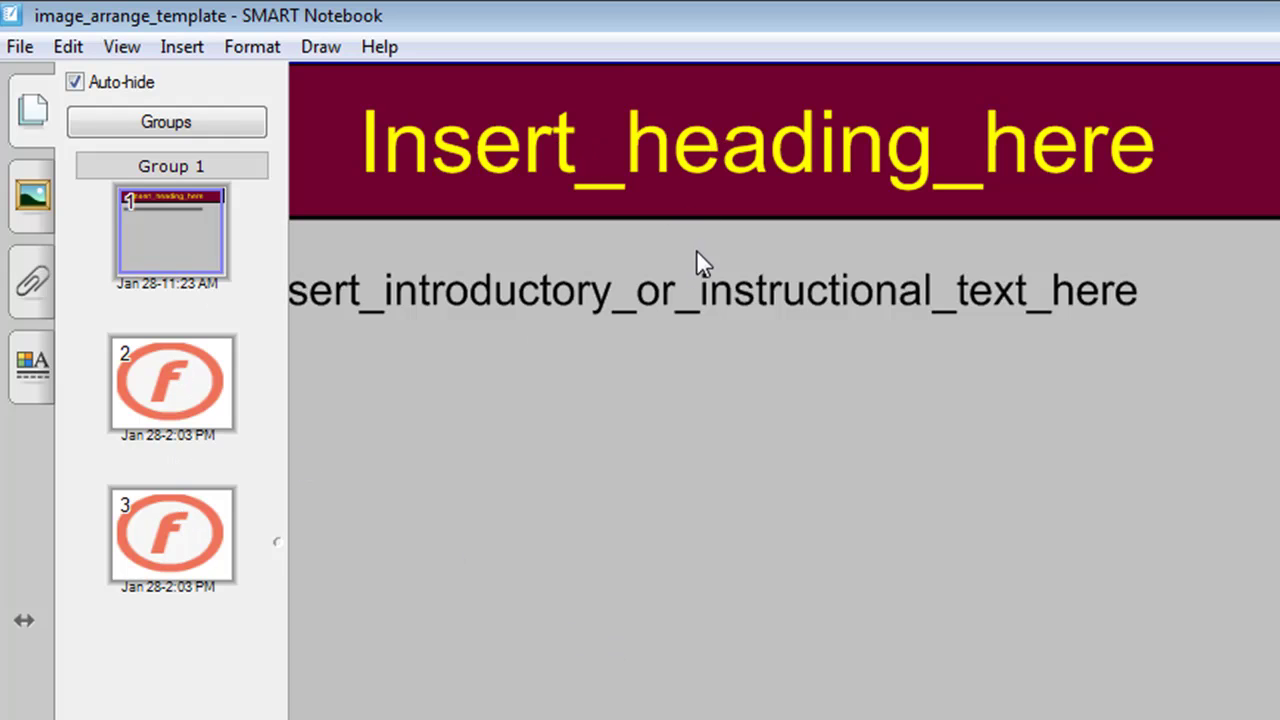
- Open the page 1 heading for editing, and select all of the introductory text below it
double_click(686, 141)
double_click(688, 148)
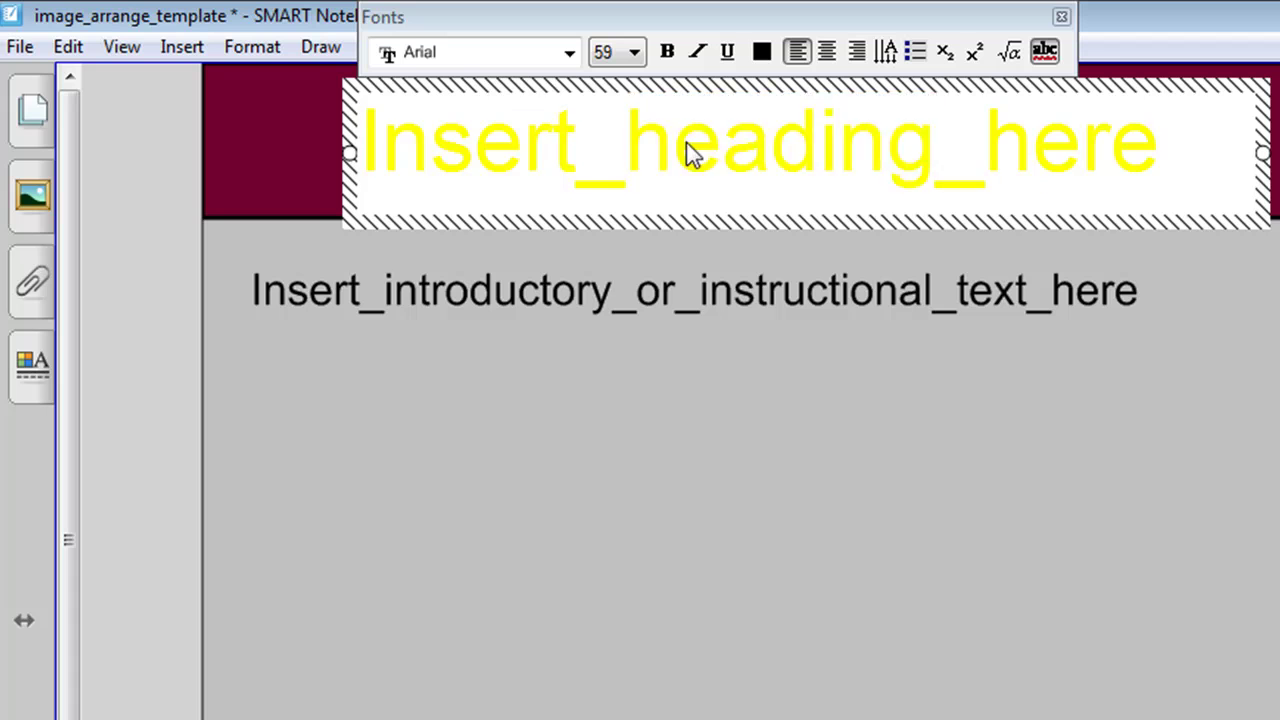
double_click(549, 291)
triple_click(549, 291)
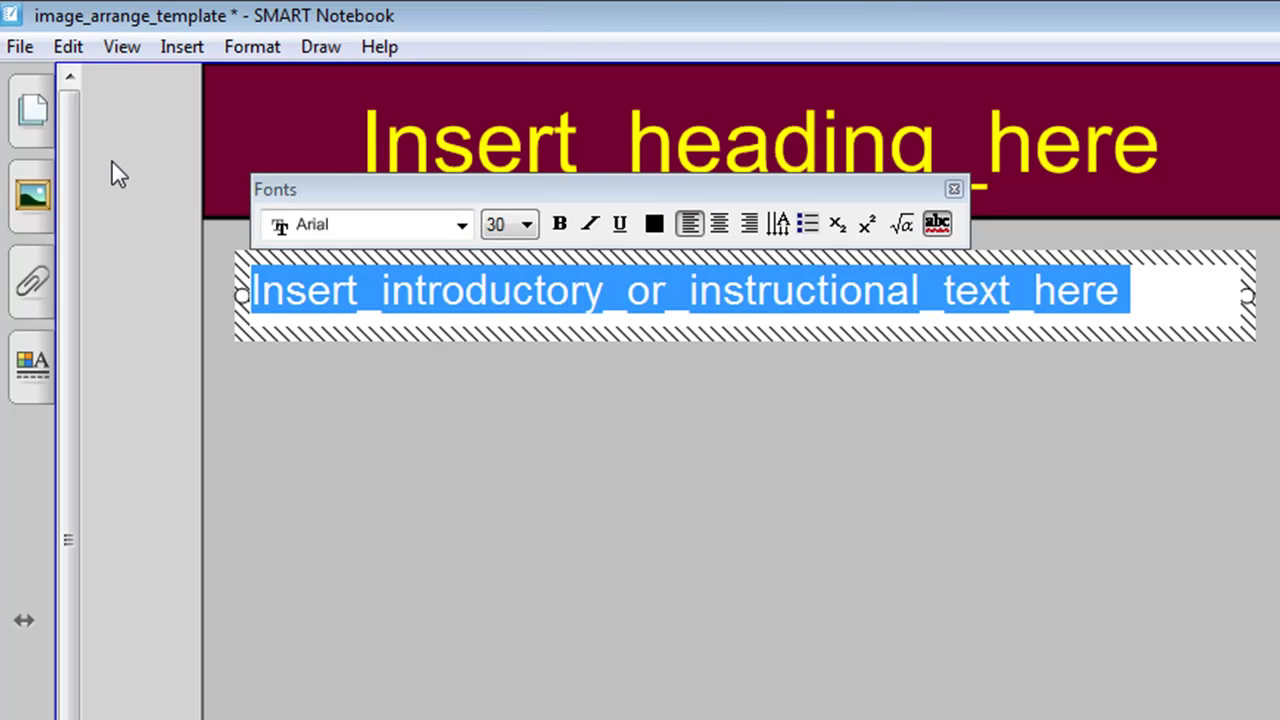
- Display the numbered-image activity on page 2 and the playing-card activity on page 3
left_click(30, 114)
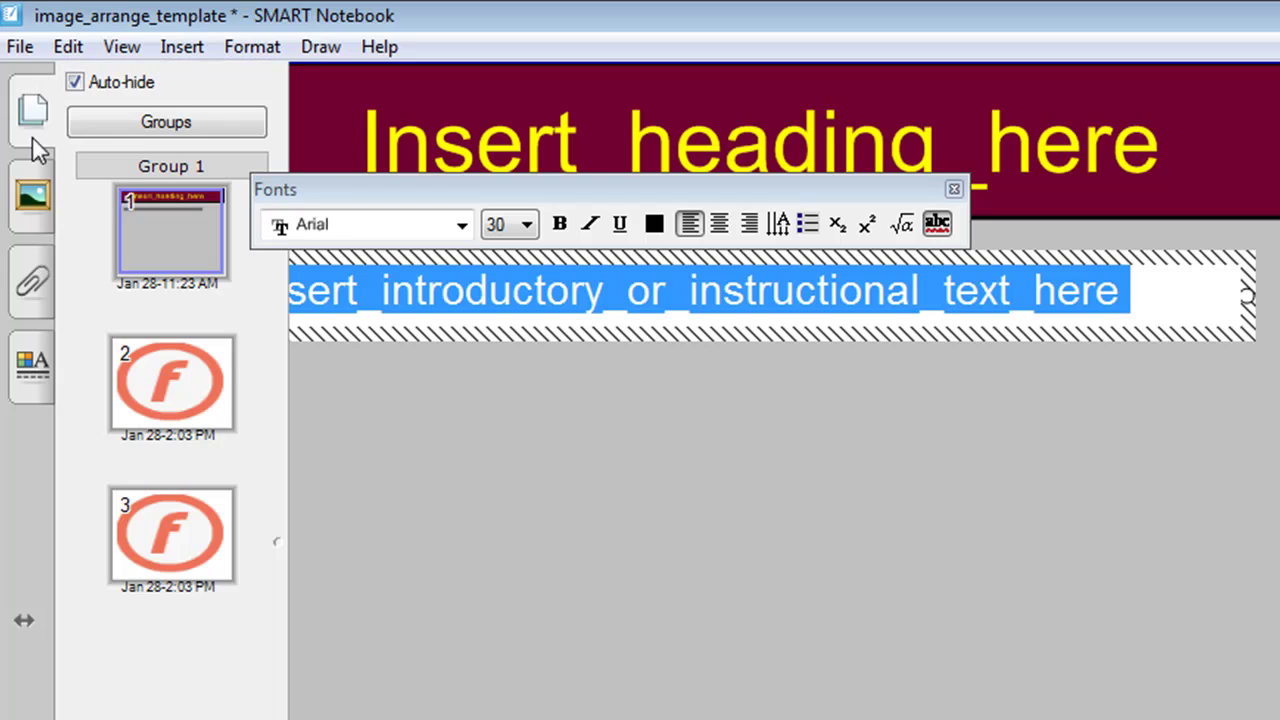
left_click(193, 388)
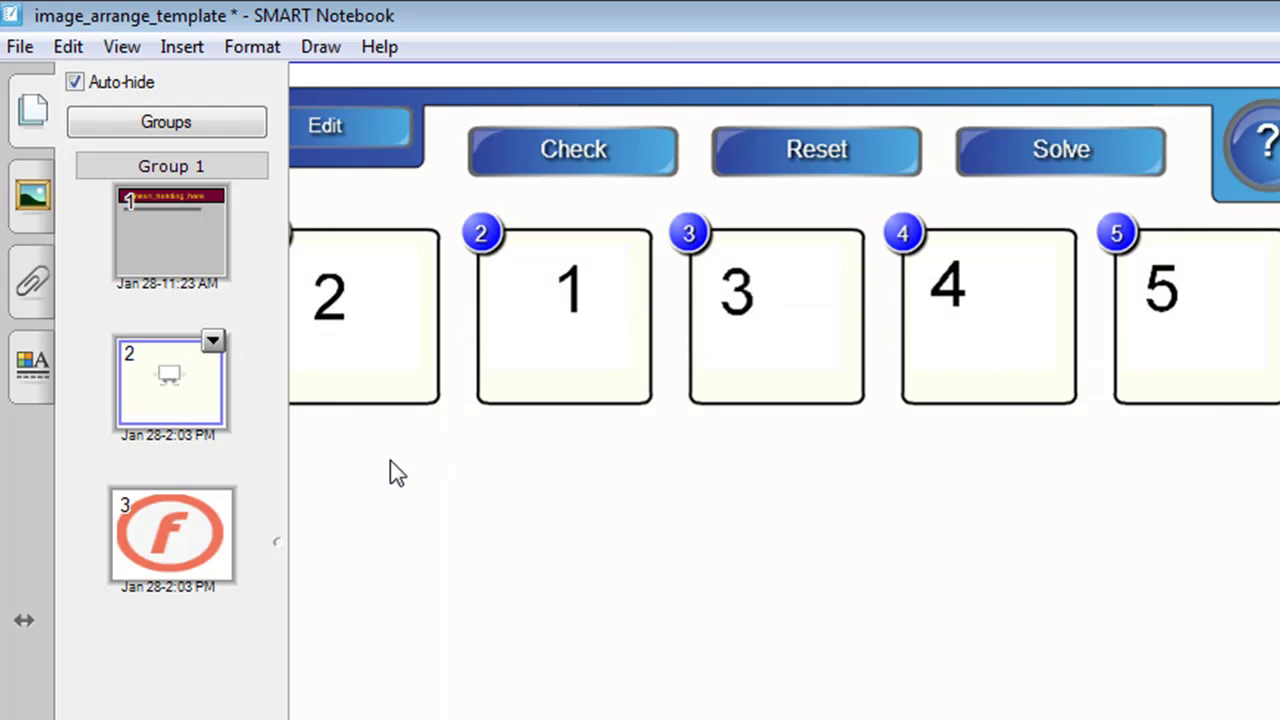
left_click(190, 533)
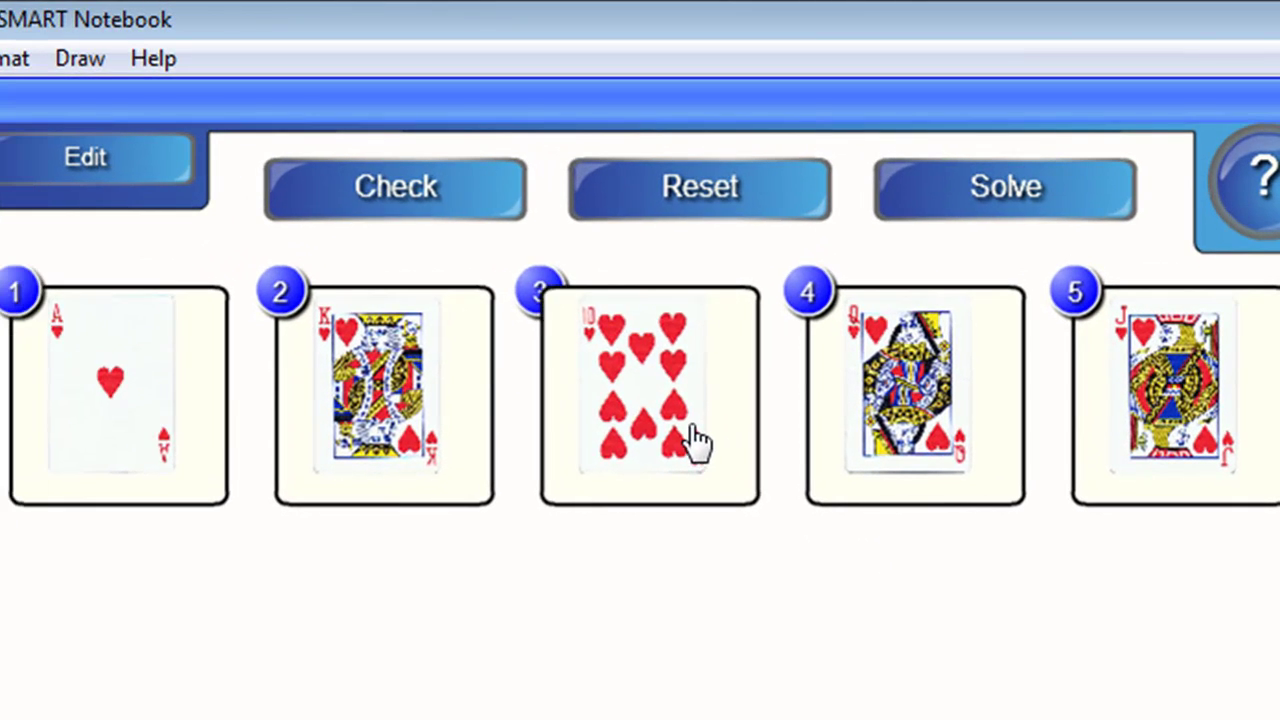
- In the card activity, move the 10 of hearts to position 1 and the jack of hearts to position 2
left_click_drag(734, 403, 195, 373)
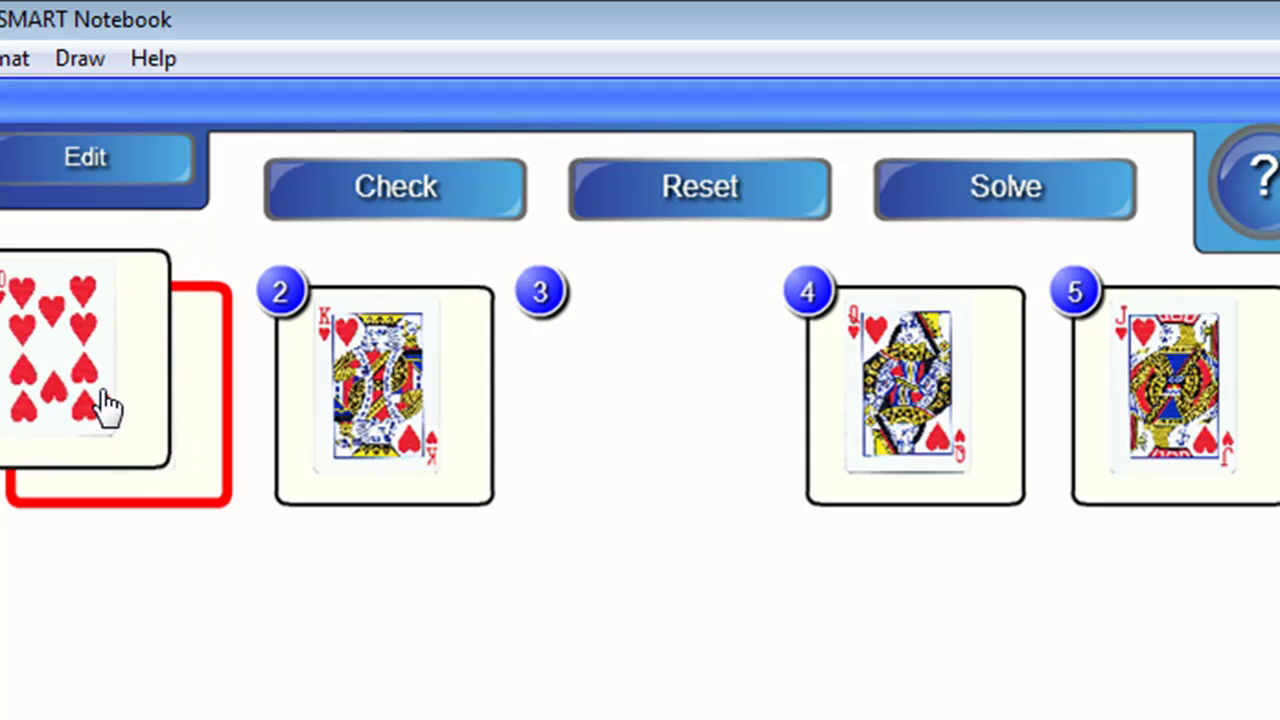
left_click_drag(107, 405, 100, 409)
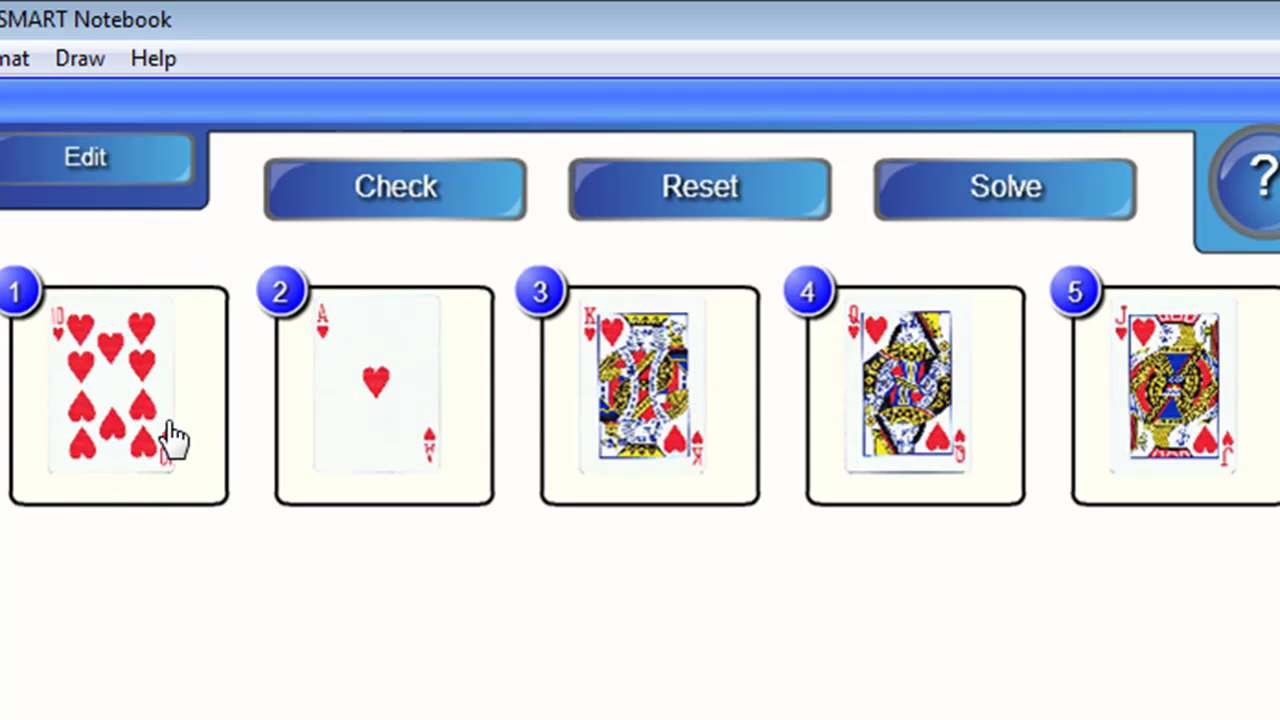
left_click_drag(1180, 440, 345, 440)
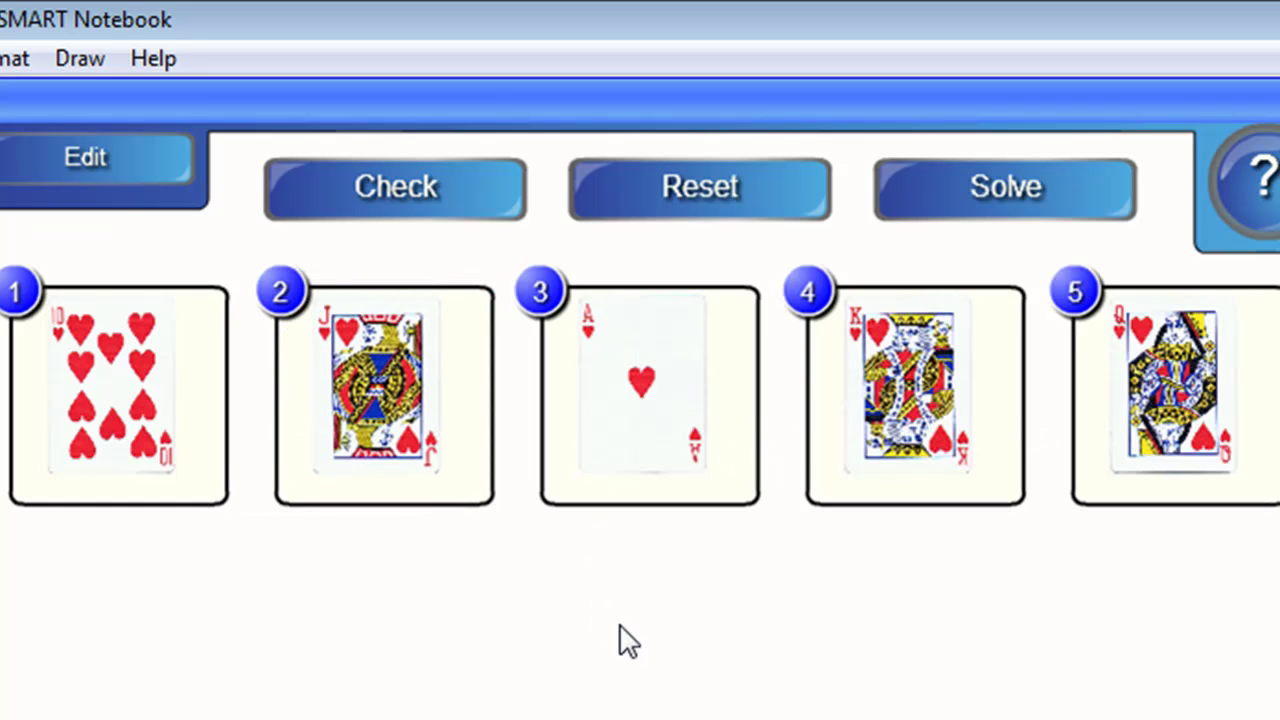
- Check the current card order, and have the activity solve the sequence
left_click(410, 195)
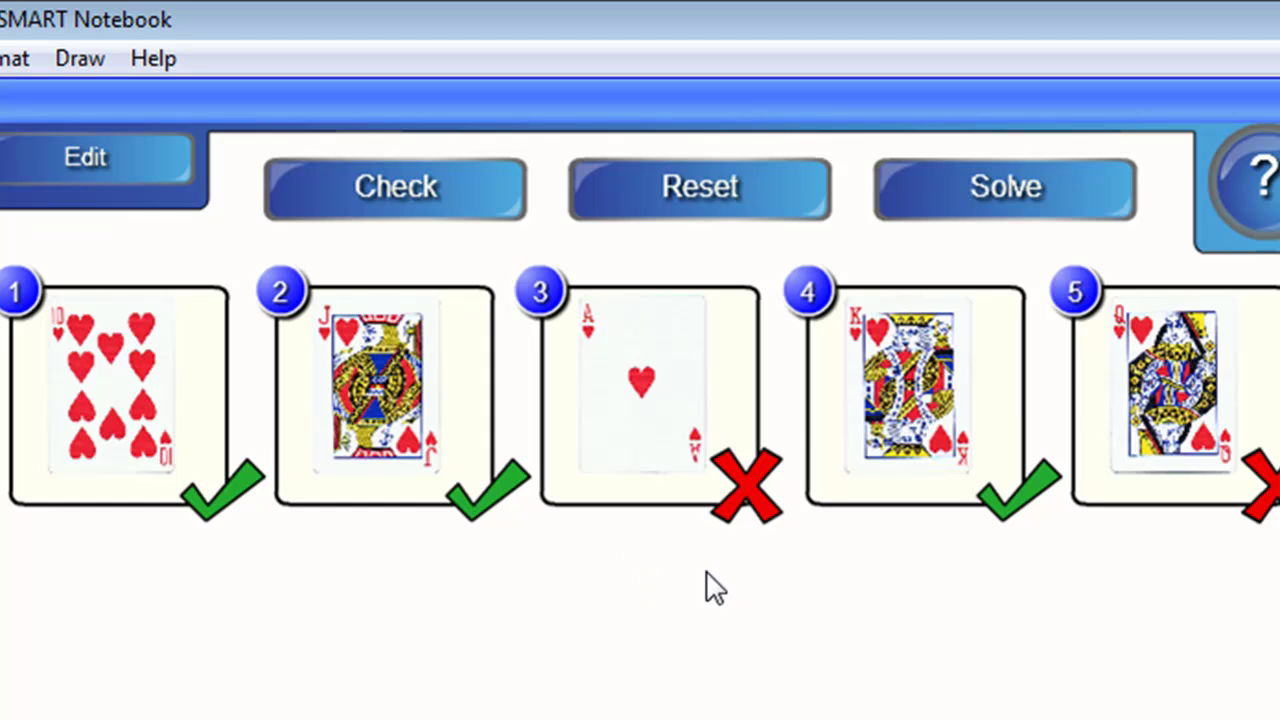
left_click(1040, 200)
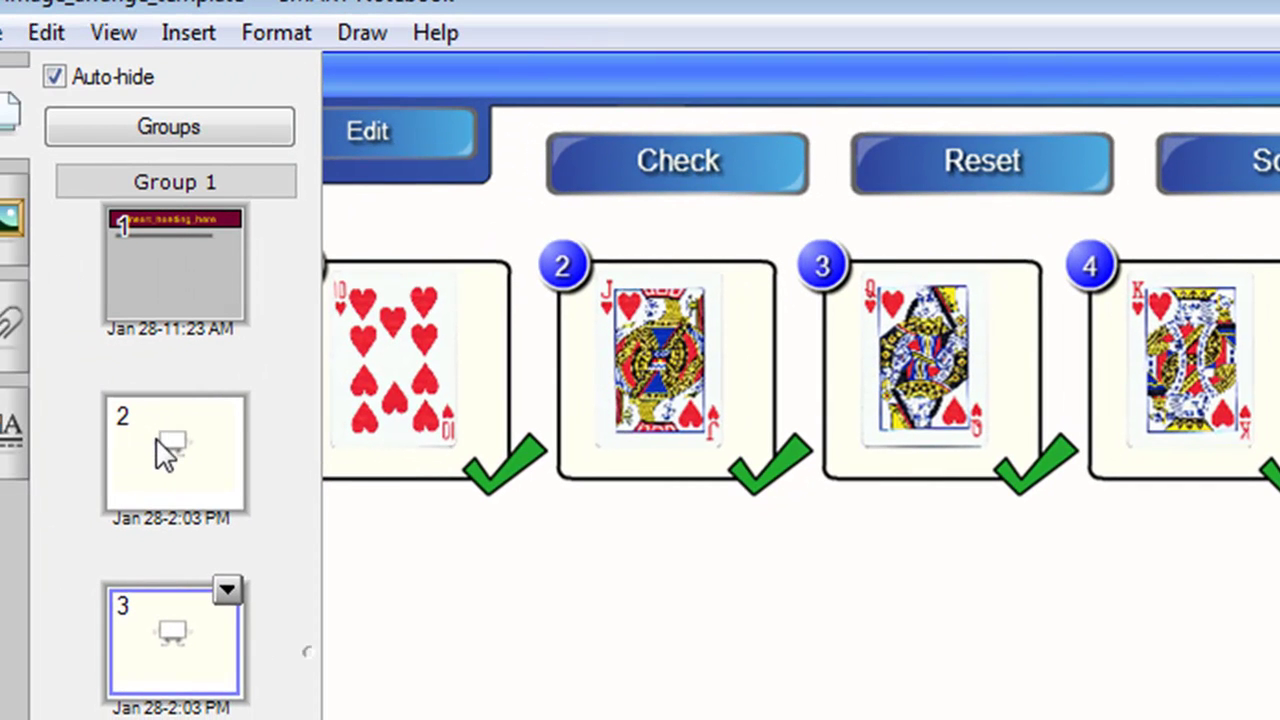
- Open the page 2 activity's edit mode and select 5 as the number of images
left_click(165, 455)
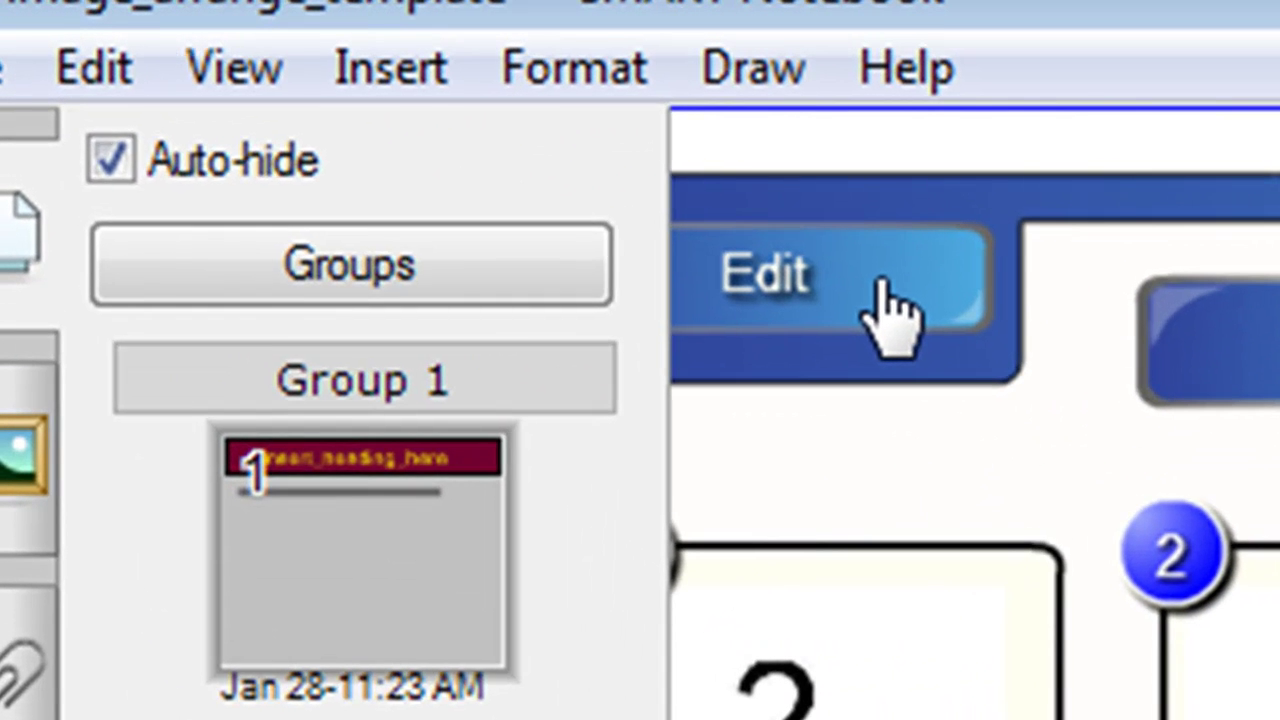
left_click(890, 310)
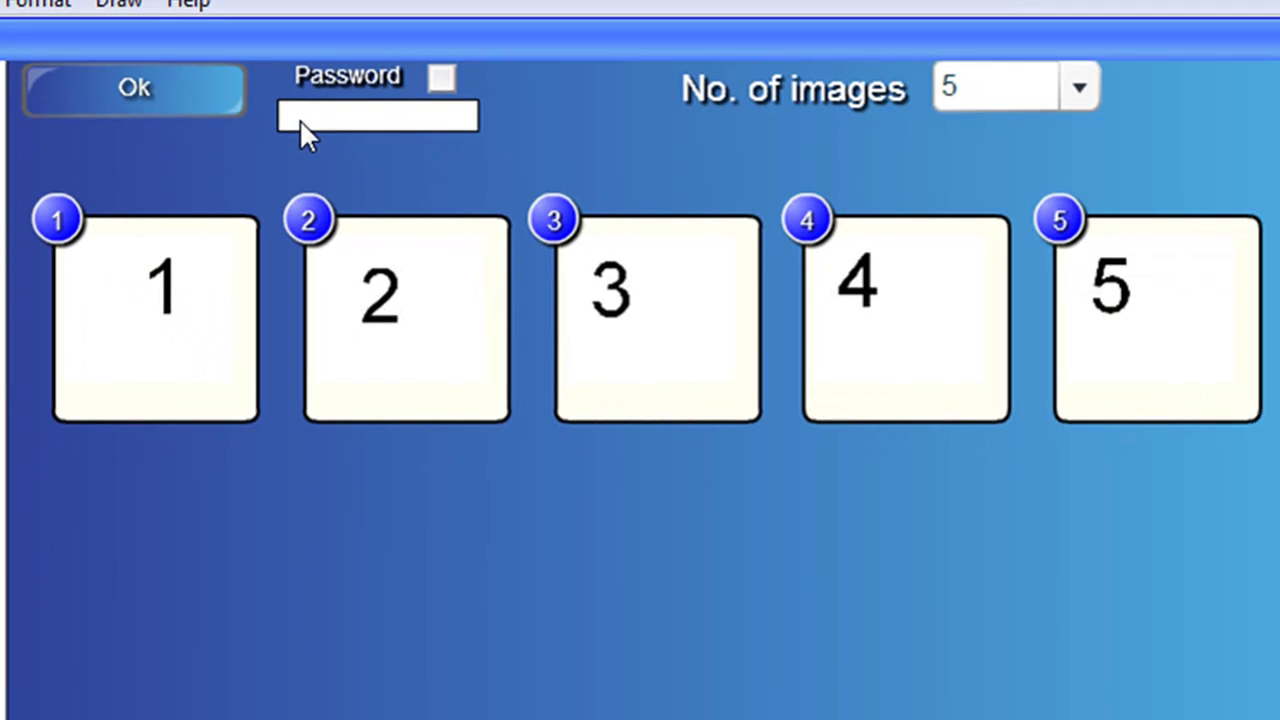
left_click(1081, 94)
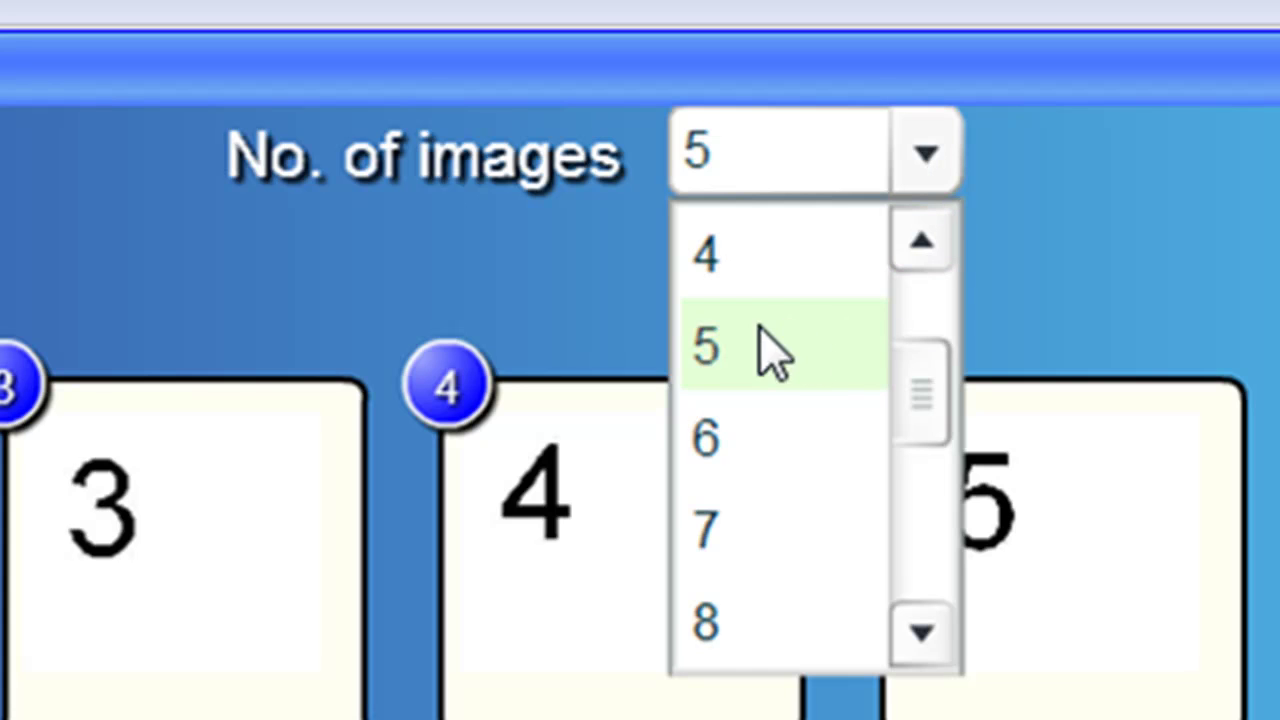
left_click_drag(920, 414, 915, 605)
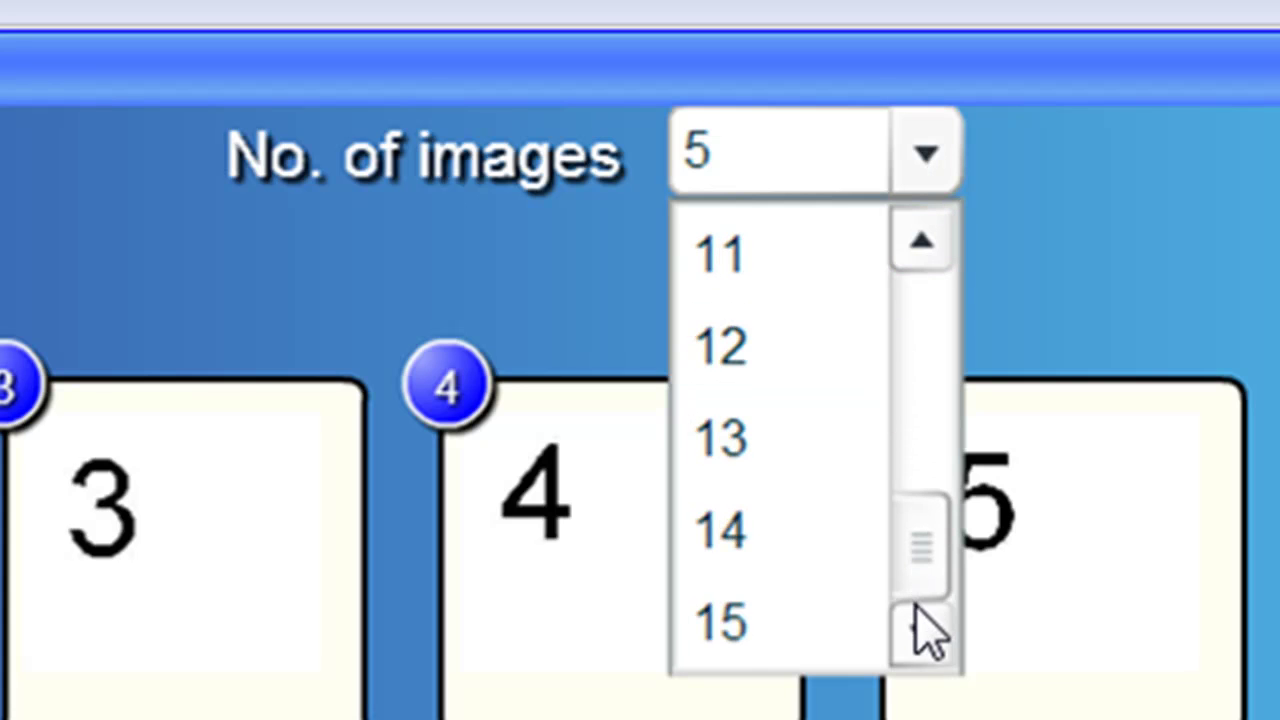
left_click_drag(934, 543, 934, 294)
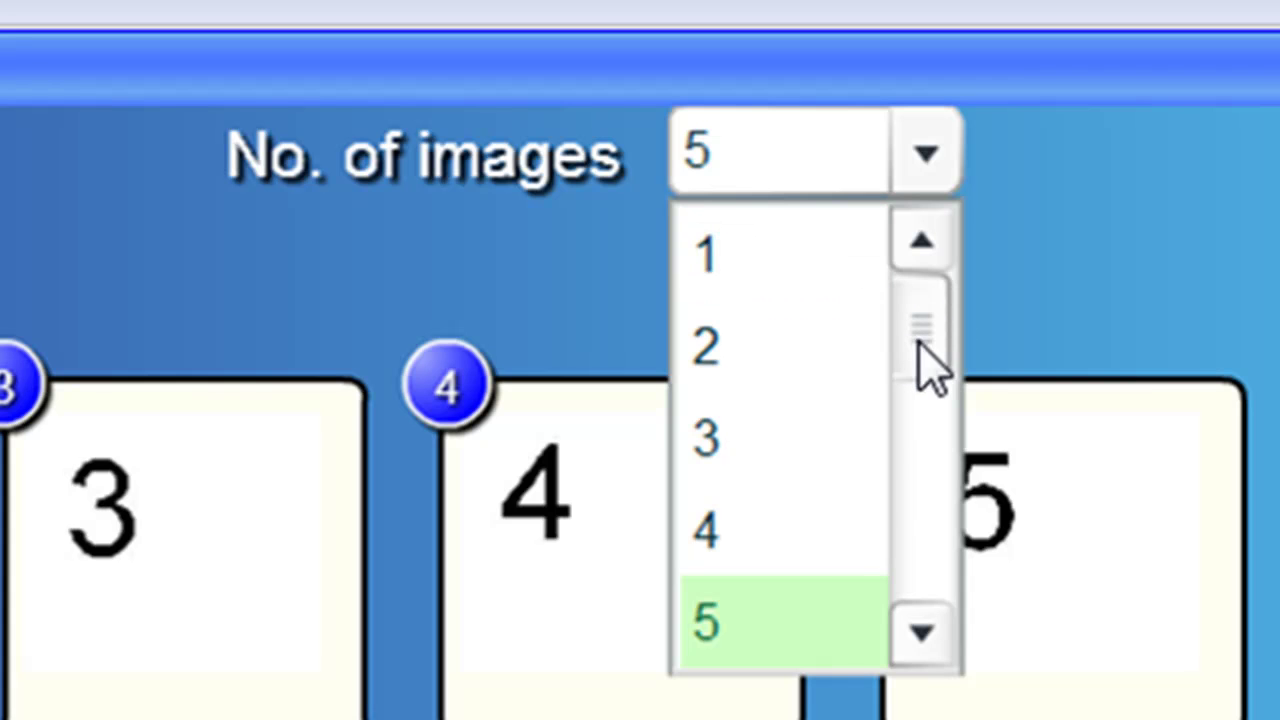
left_click(790, 645)
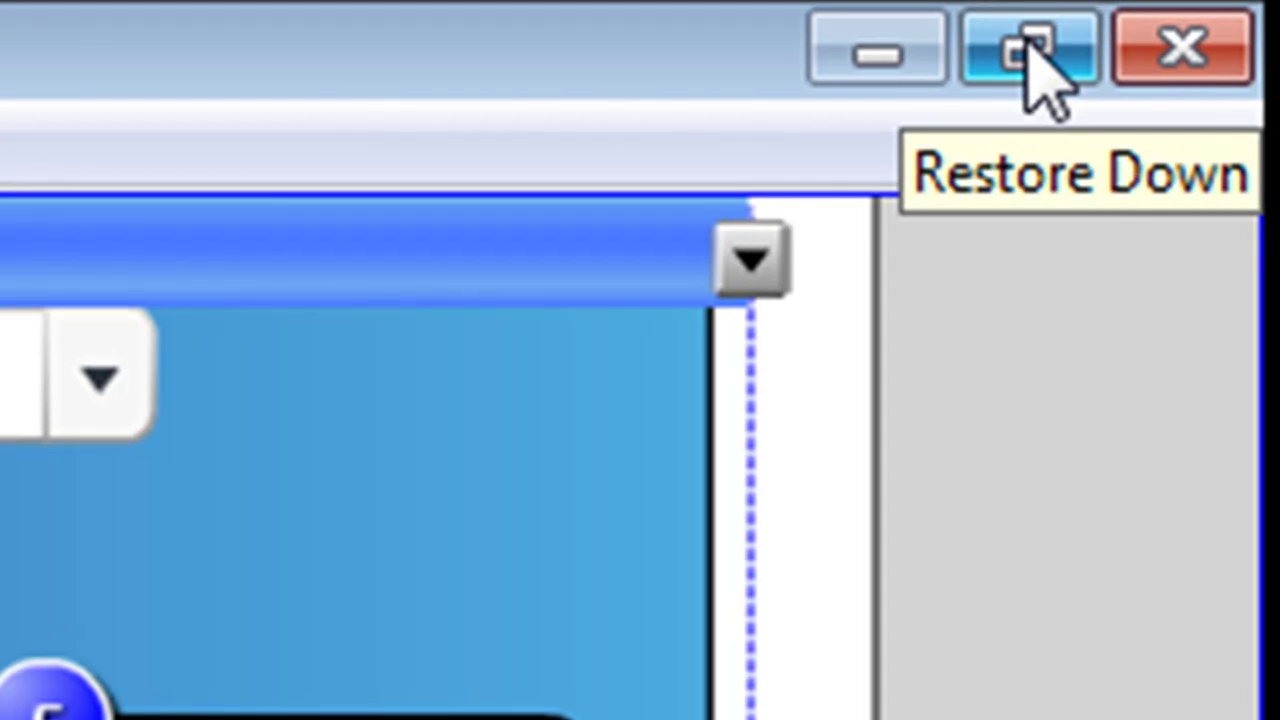
- Restore the SMART Notebook window to a smaller size beside Windows Explorer, and open the playing_cards folder inside the Individual folder
left_click(1029, 48)
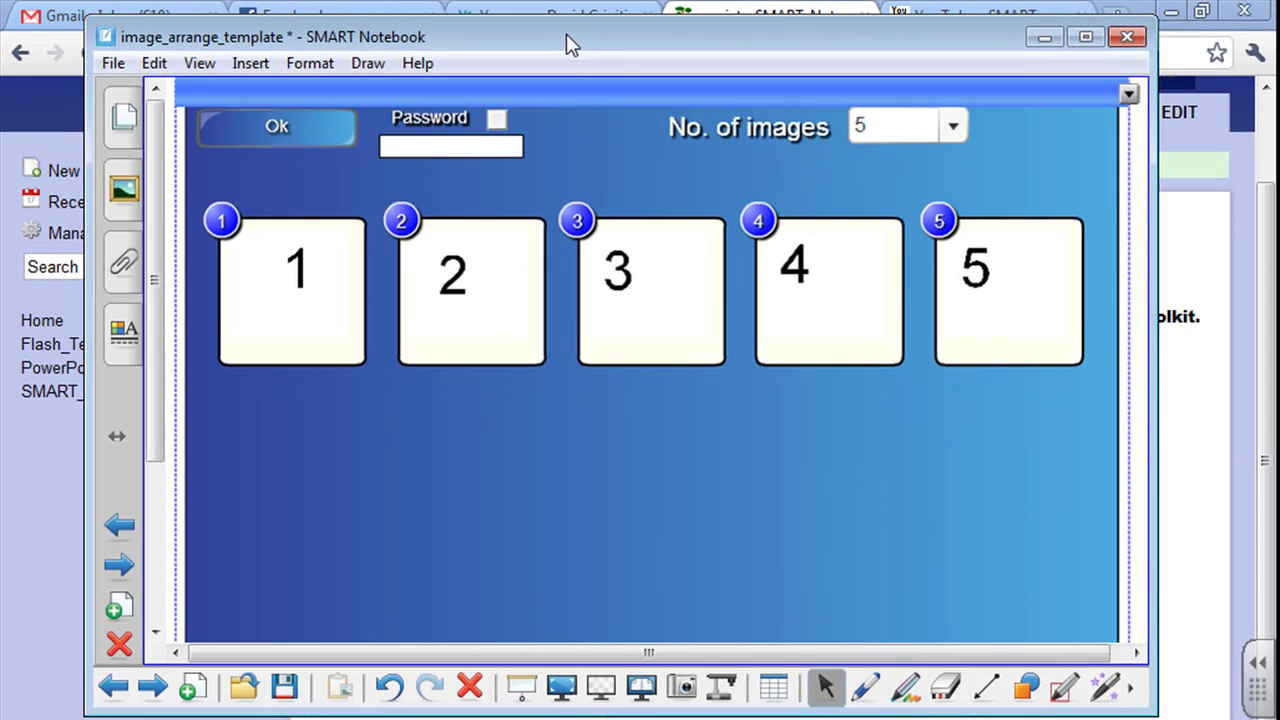
left_click_drag(570, 44, 726, 24)
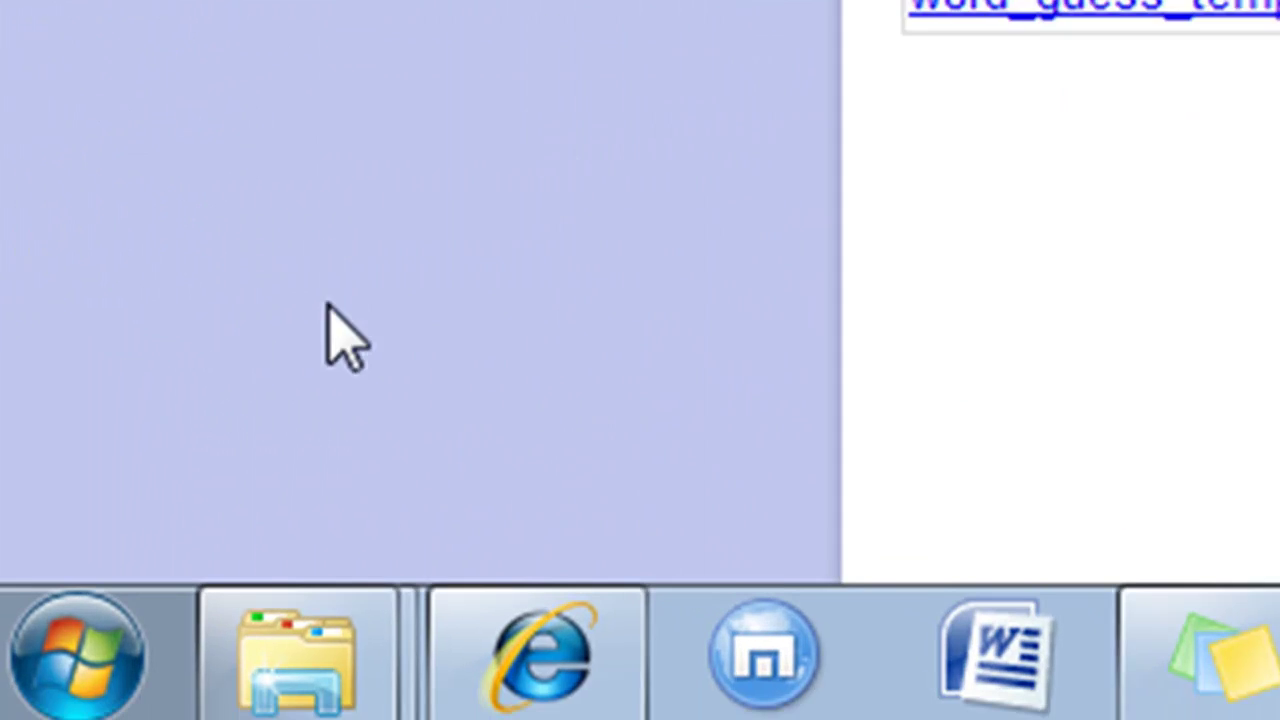
left_click(323, 670)
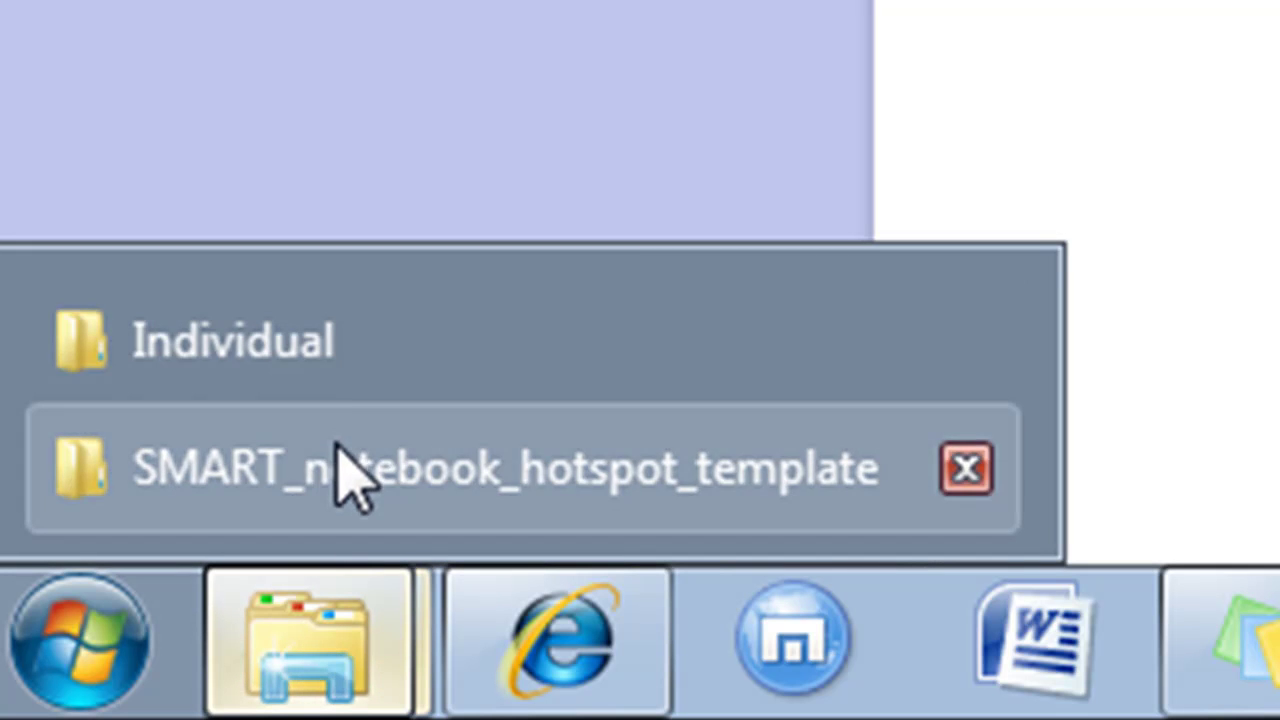
left_click(322, 355)
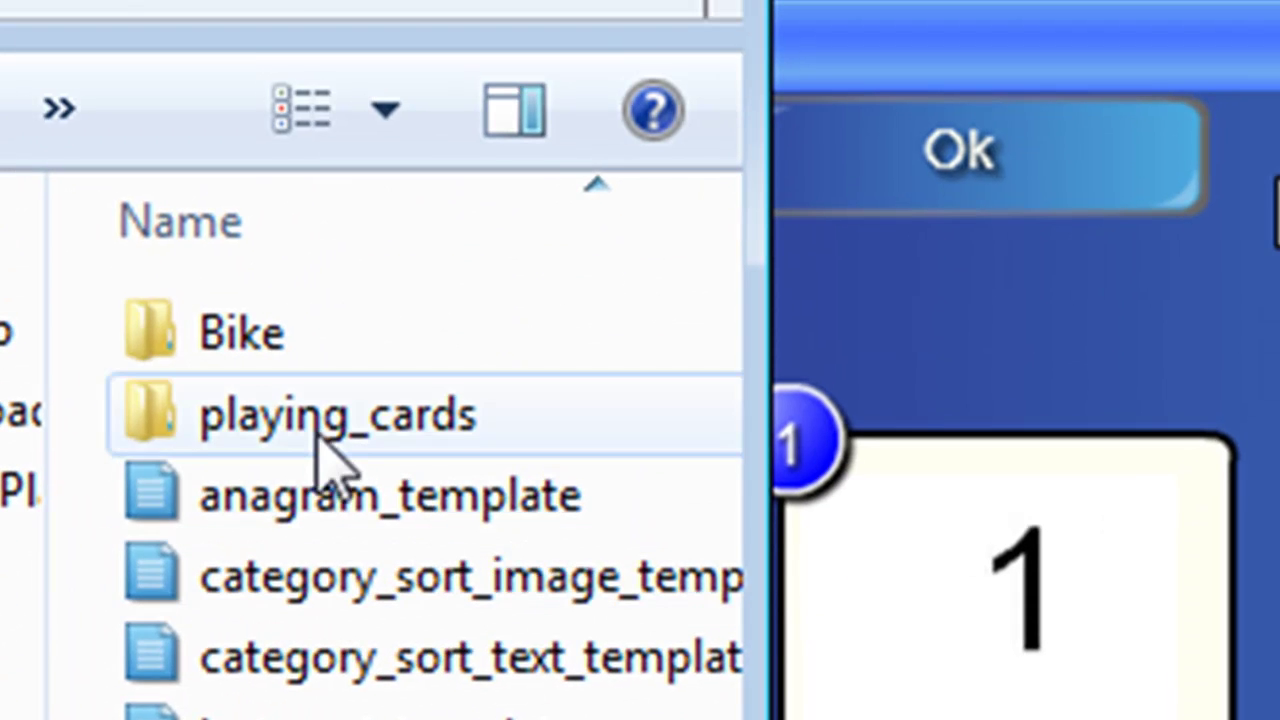
double_click(316, 438)
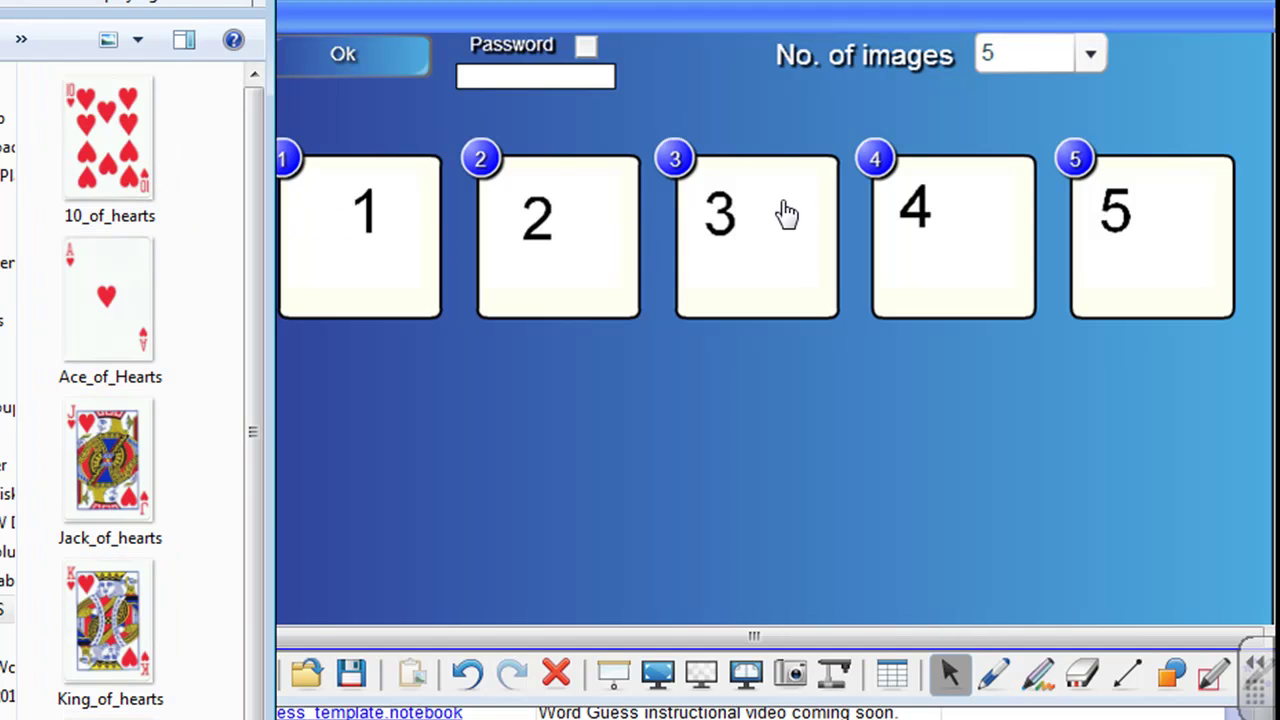
- Place the 10_of_hearts image in box 1 and the Jack_of_hearts image in box 2 of the activity
left_click_drag(111, 129, 352, 220)
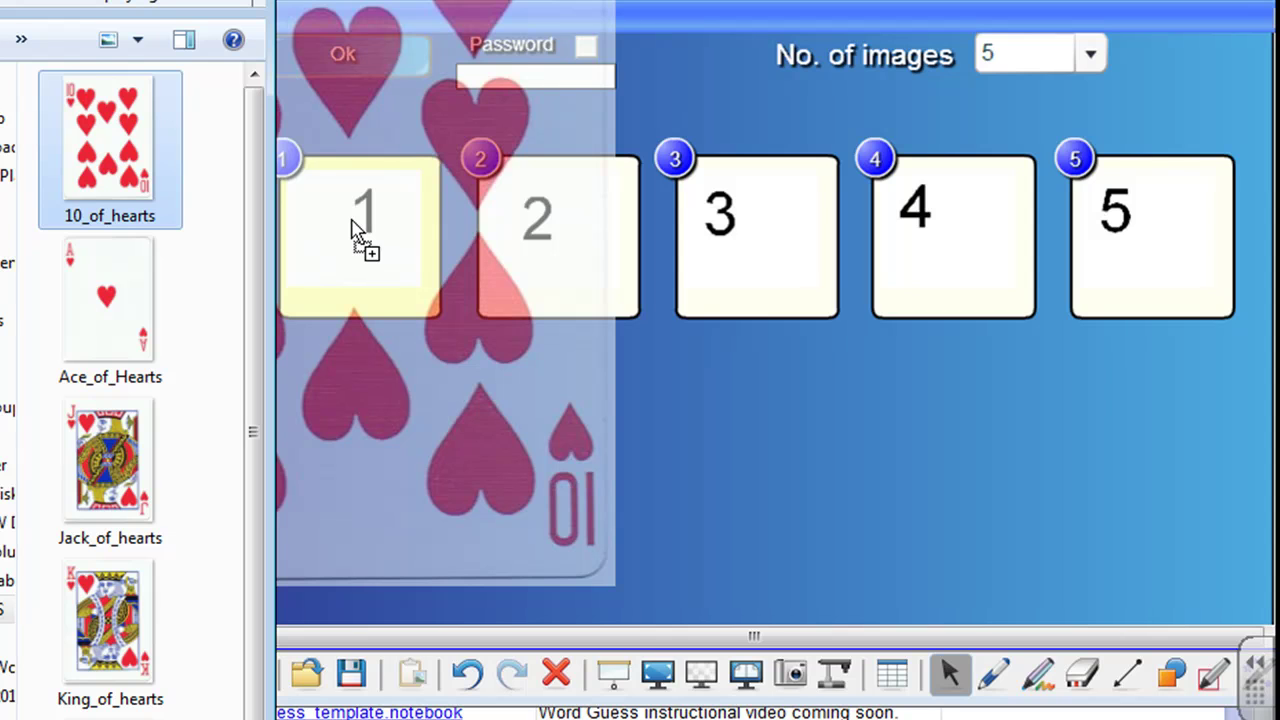
left_click_drag(352, 228, 355, 228)
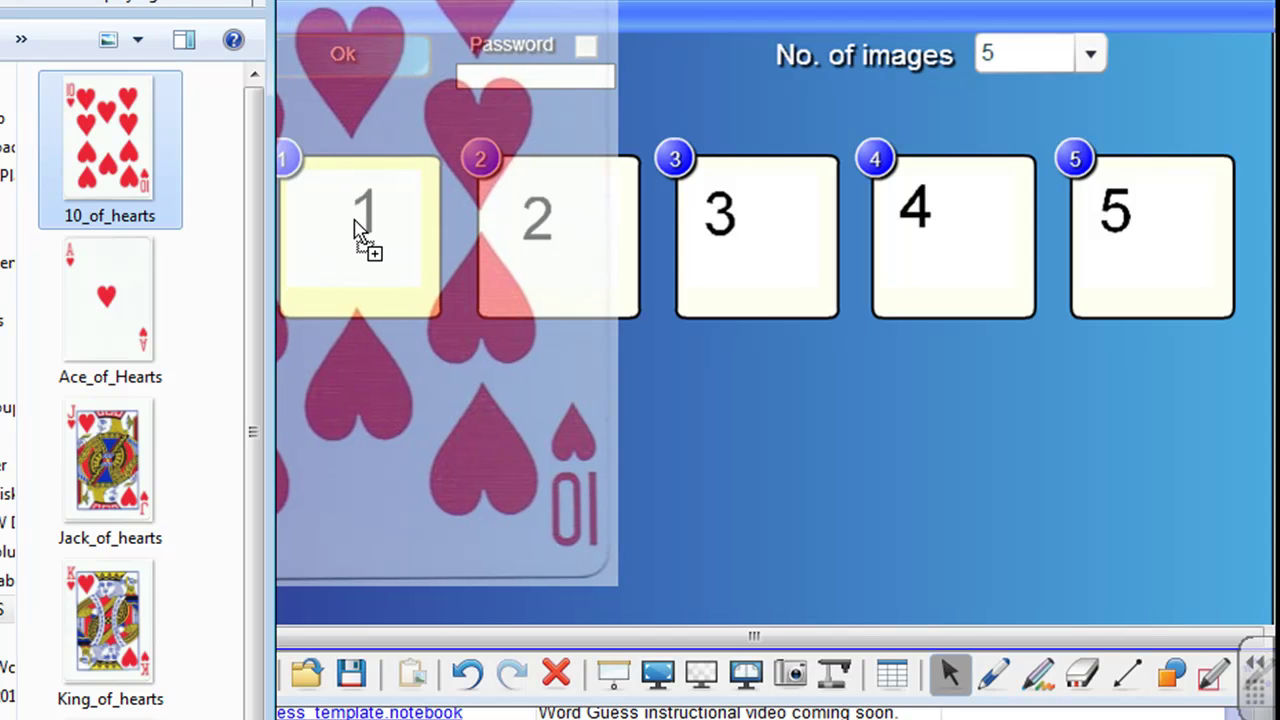
left_click_drag(355, 220, 352, 218)
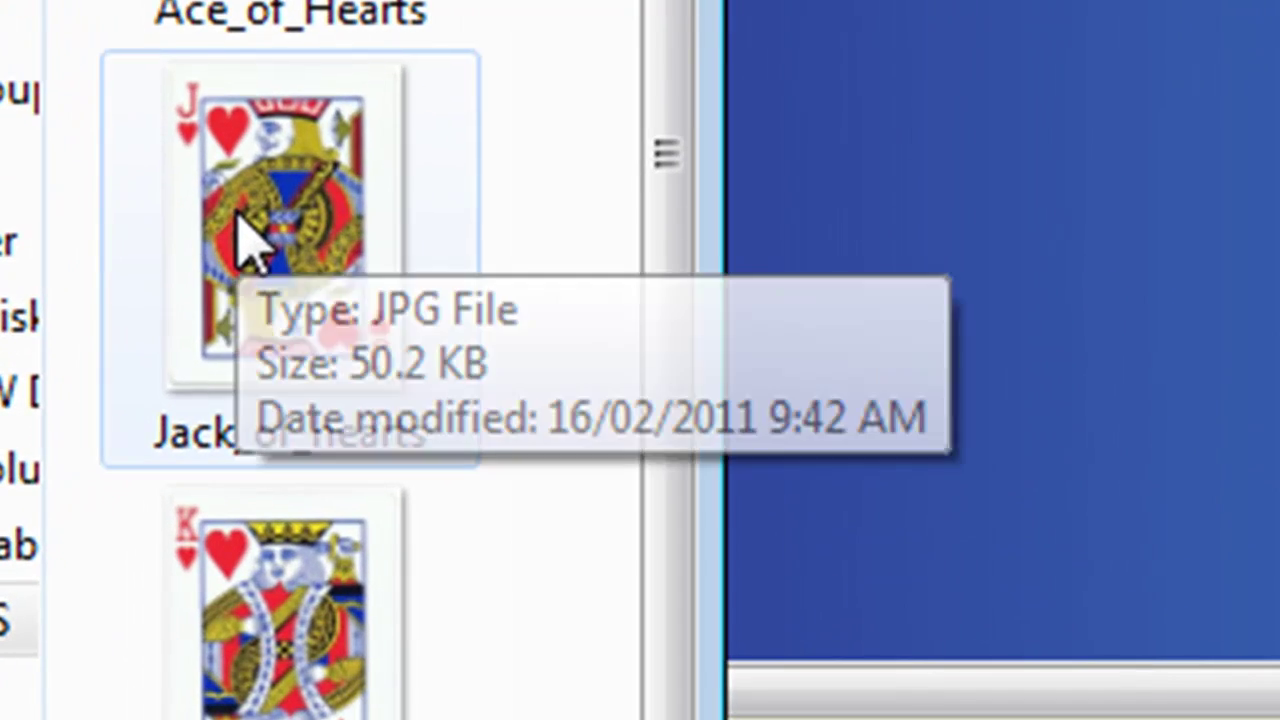
left_click(245, 240)
left_click_drag(245, 240, 589, 363)
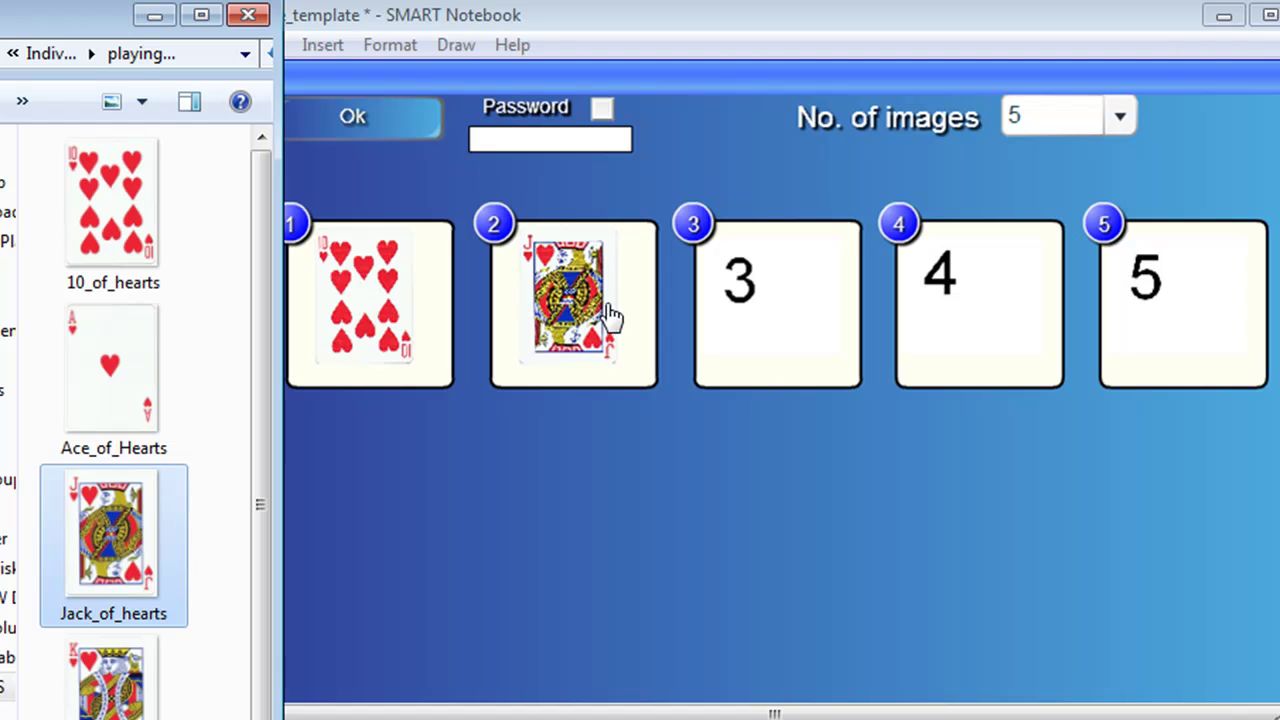
- Place the queen of hearts image in box 3, the king of hearts in box 4 and the ace of hearts in box 5
left_click_drag(112, 719, 810, 340)
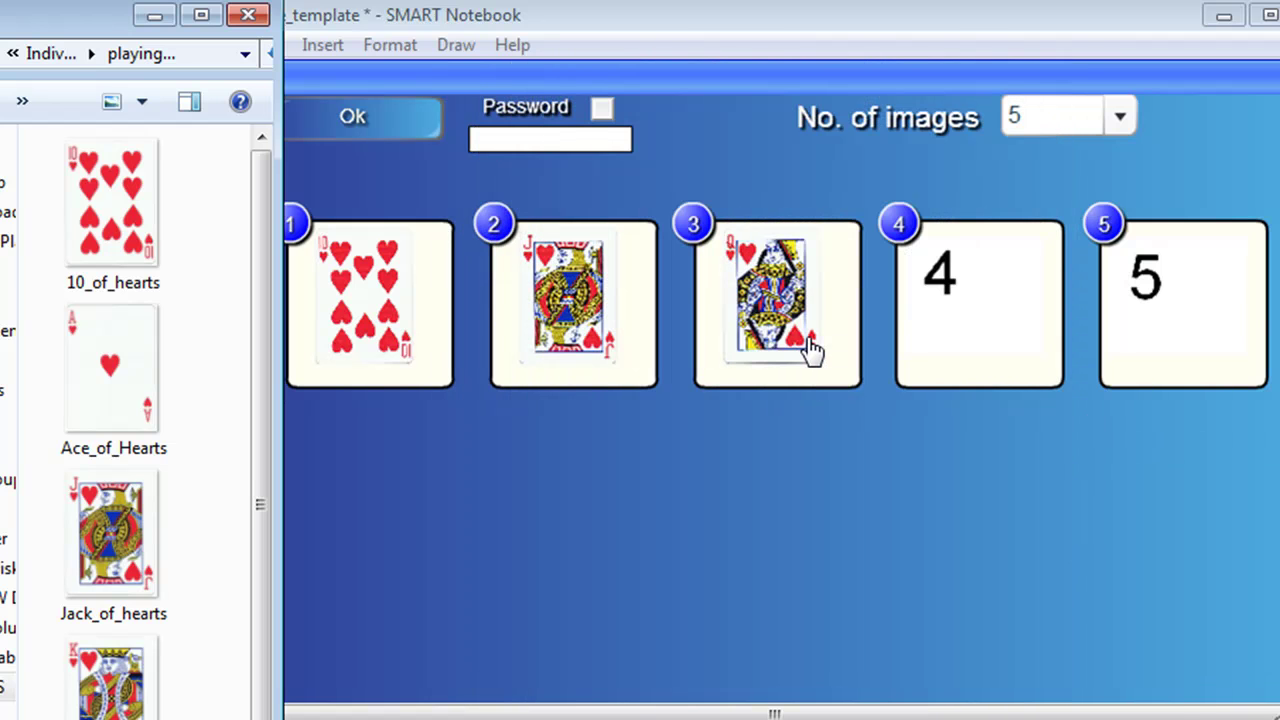
left_click_drag(120, 657, 958, 371)
left_click_drag(76, 378, 1187, 391)
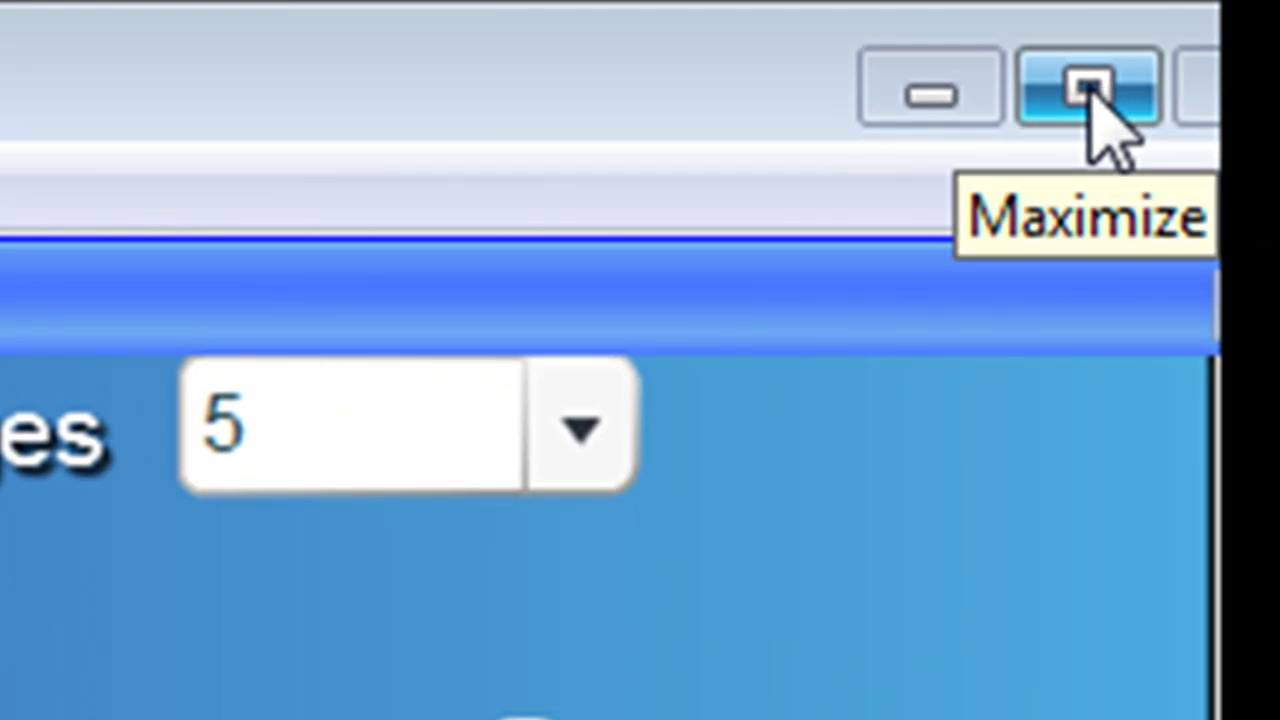
- Confirm the activity's new images in the maximized SMART Notebook window, and move the jack of hearts to position 1
left_click(1090, 92)
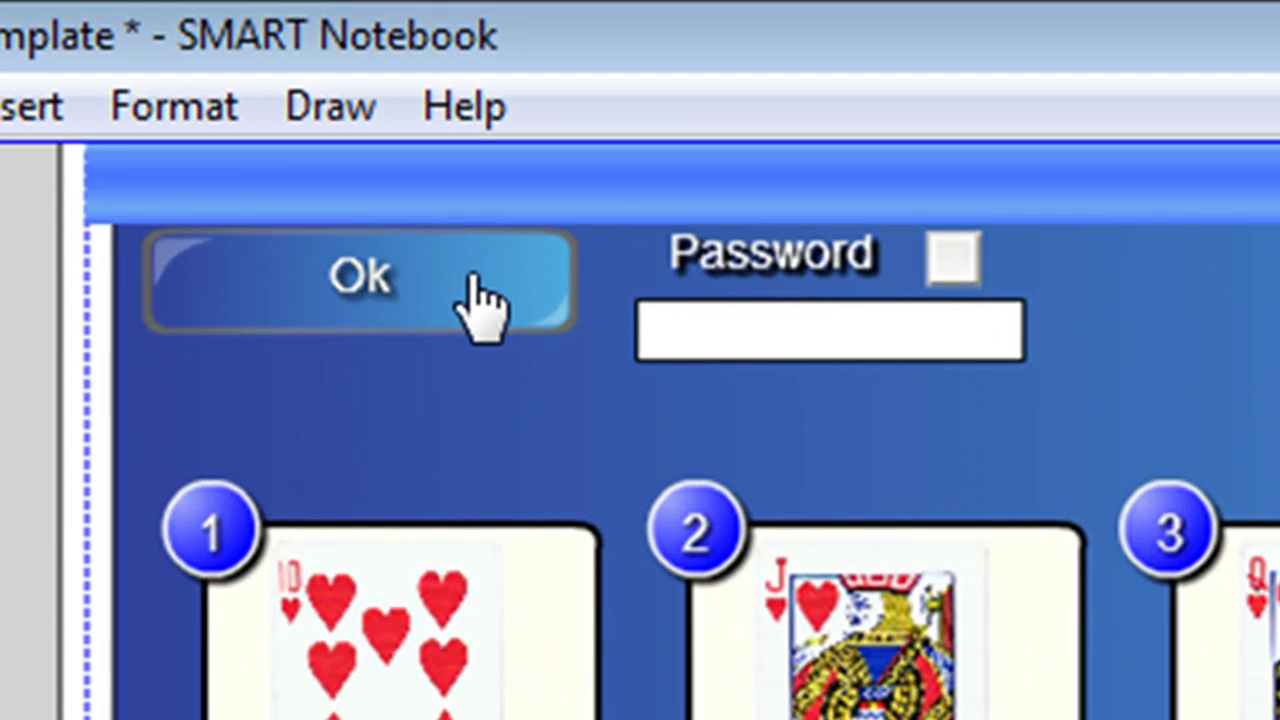
left_click(478, 300)
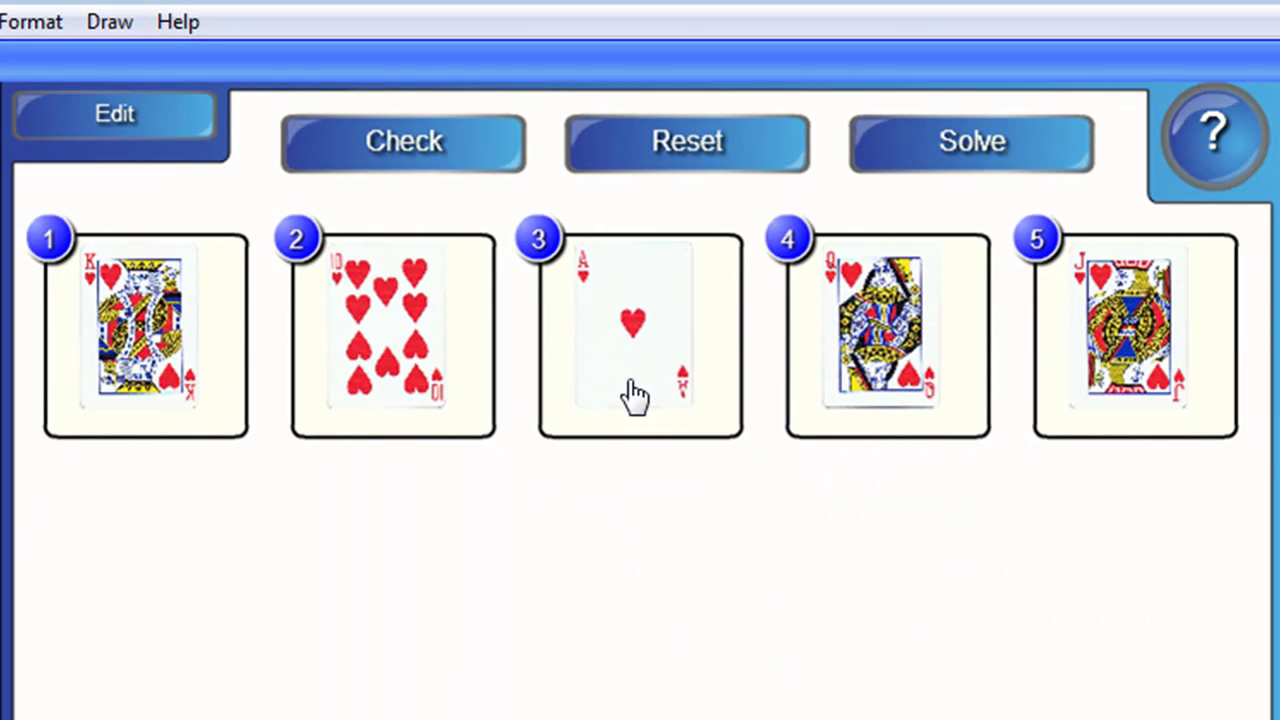
left_click_drag(1090, 340, 20, 280)
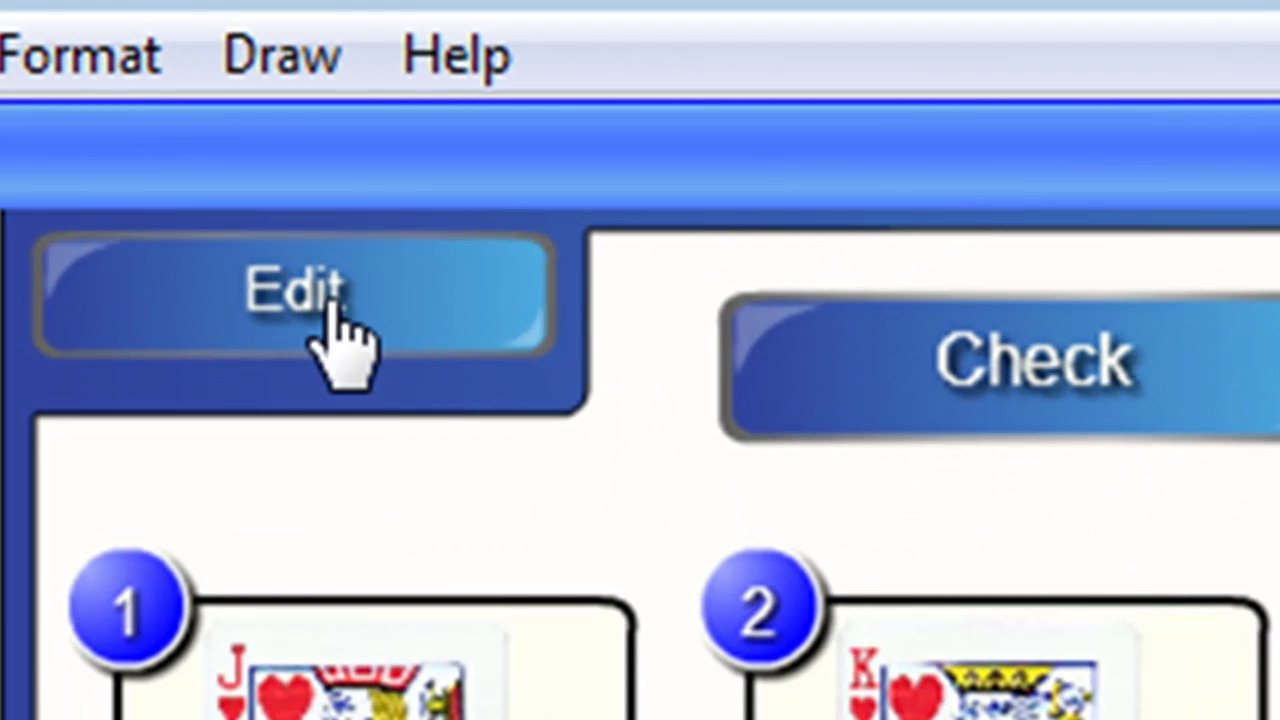
- Reopen the activity's edit mode, enable password protection, enter a password and confirm the settings
left_click(385, 315)
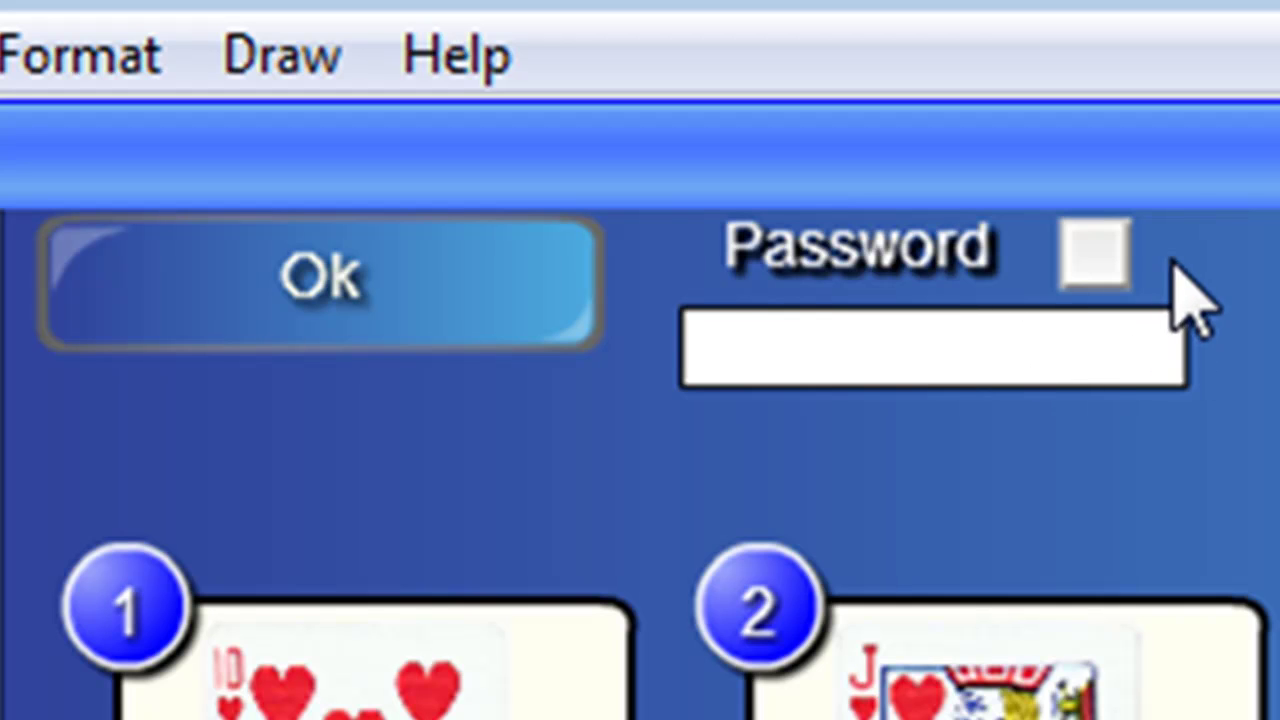
left_click(1108, 264)
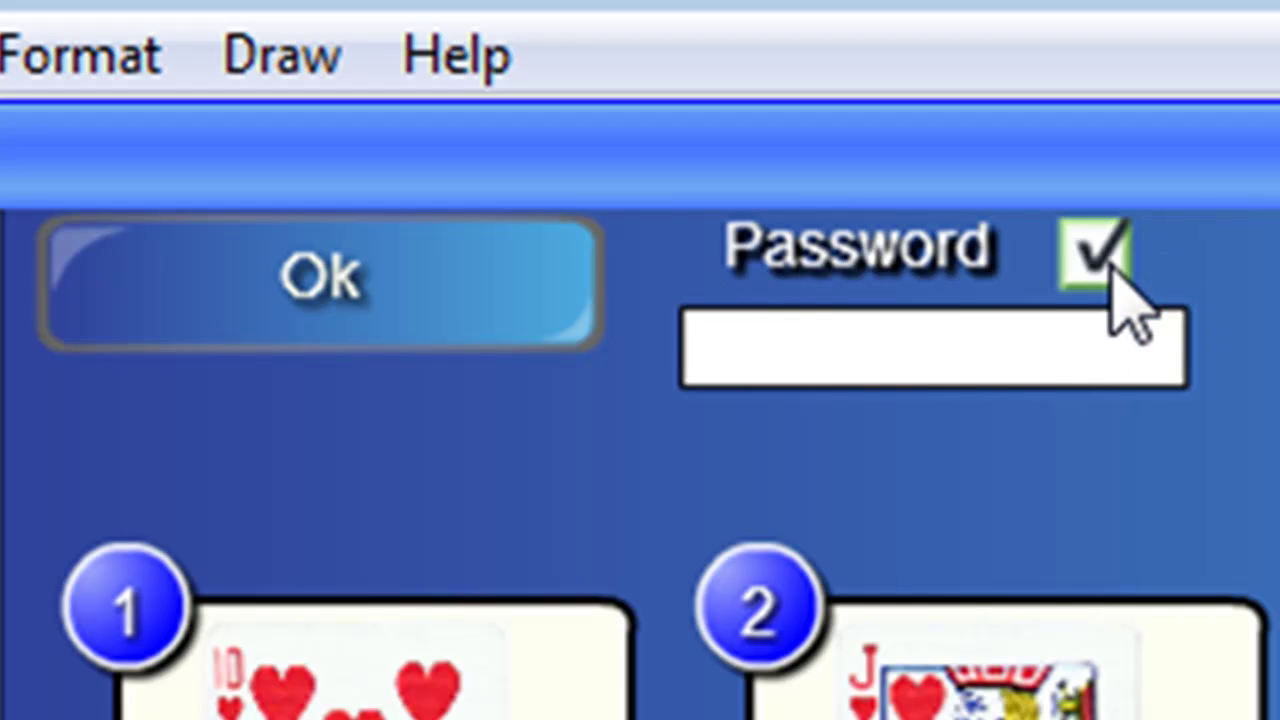
left_click(983, 345)
type("*******")
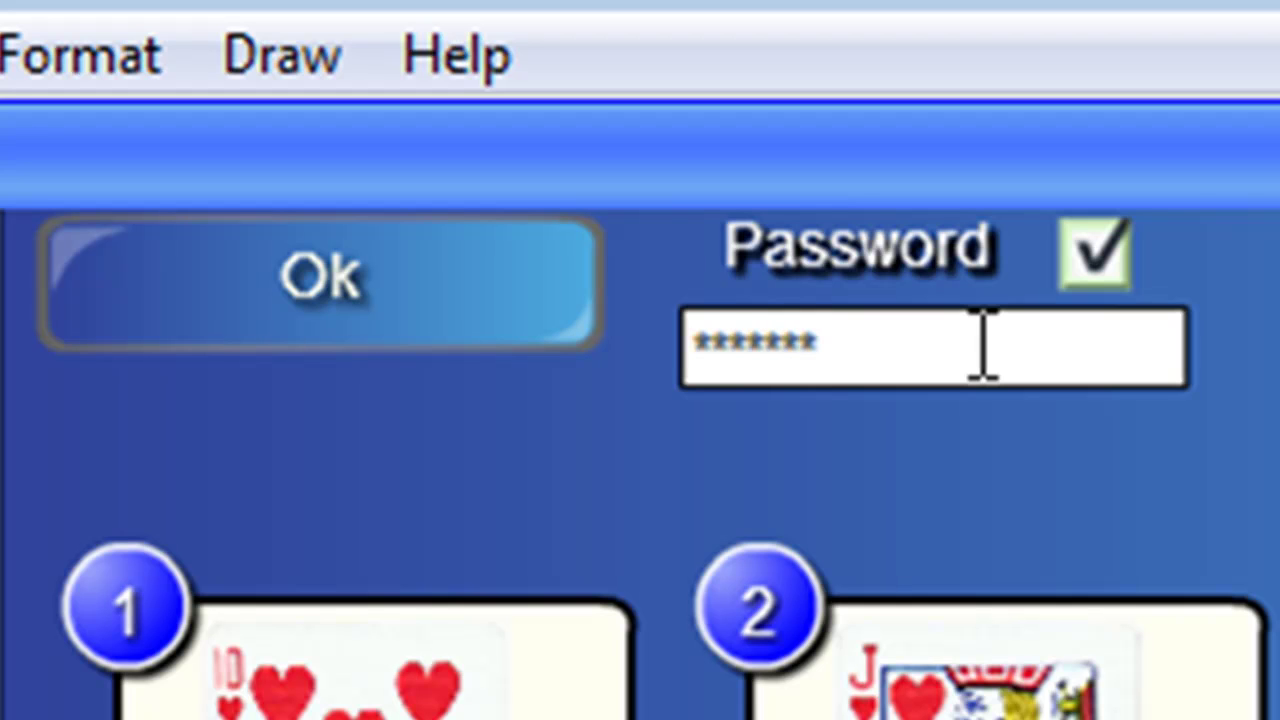
left_click(265, 282)
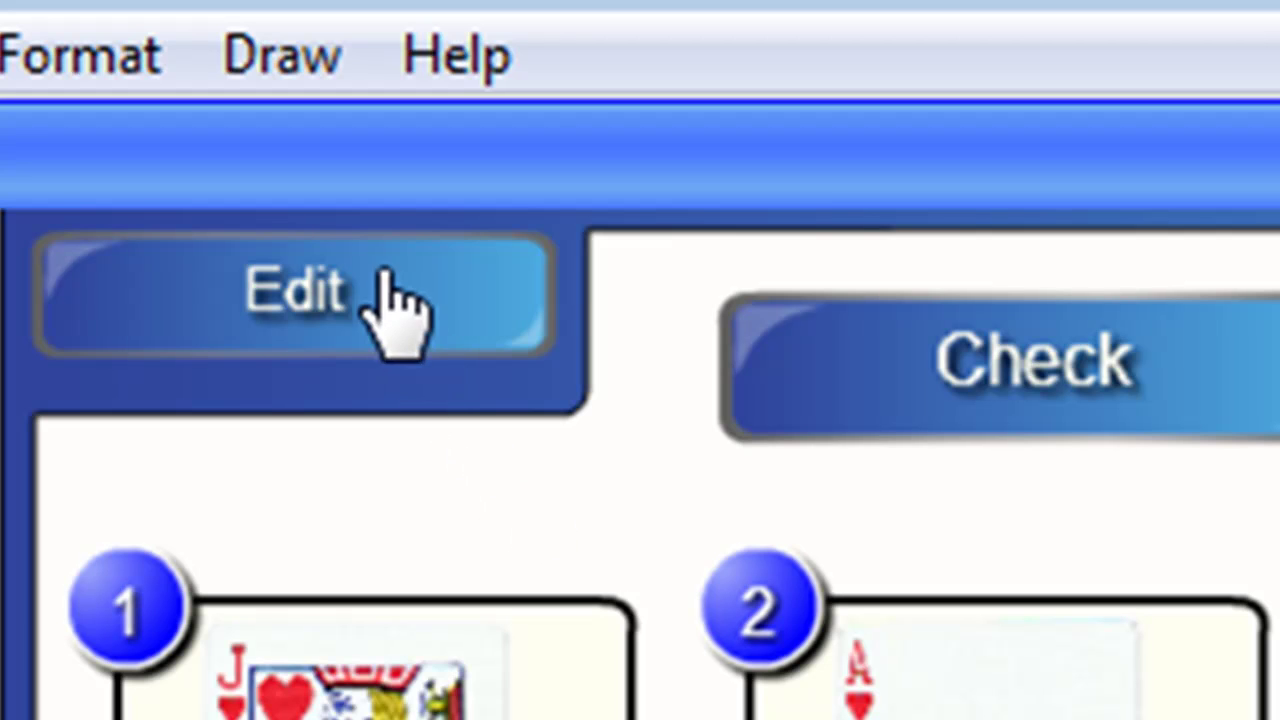
- Reopen the protected activity's edit mode by entering the activity password
left_click(391, 300)
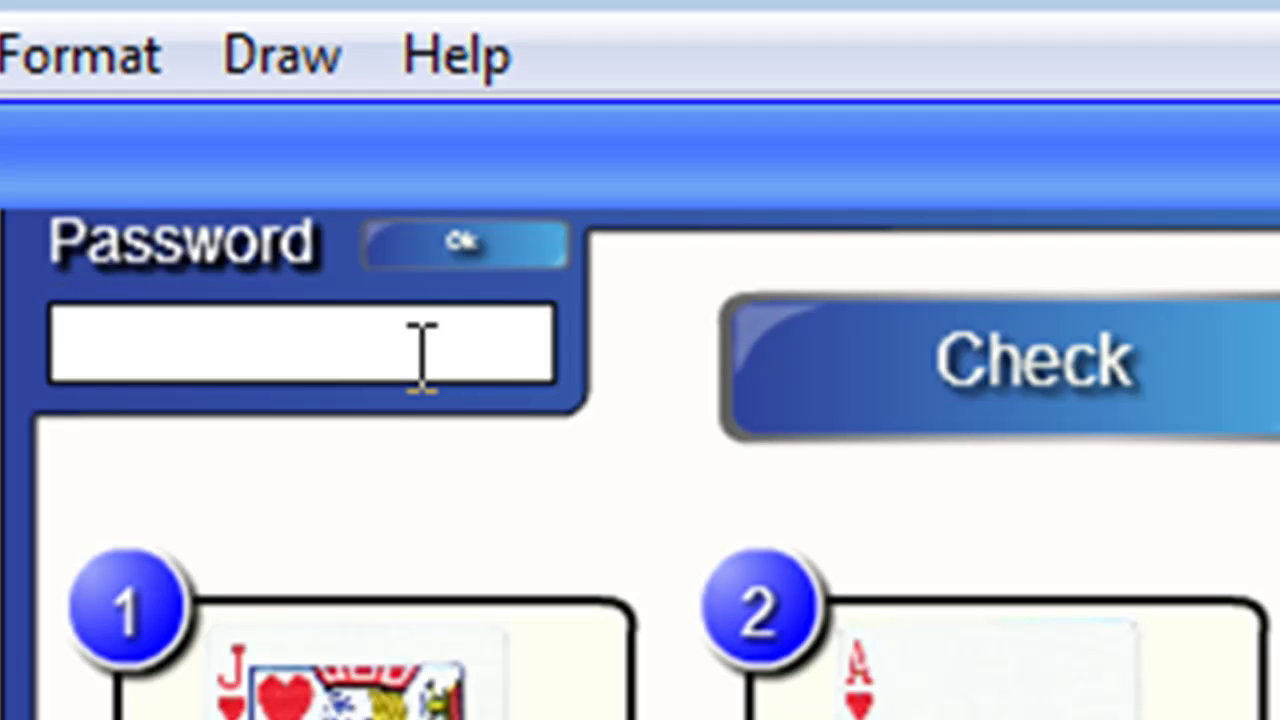
type("*******")
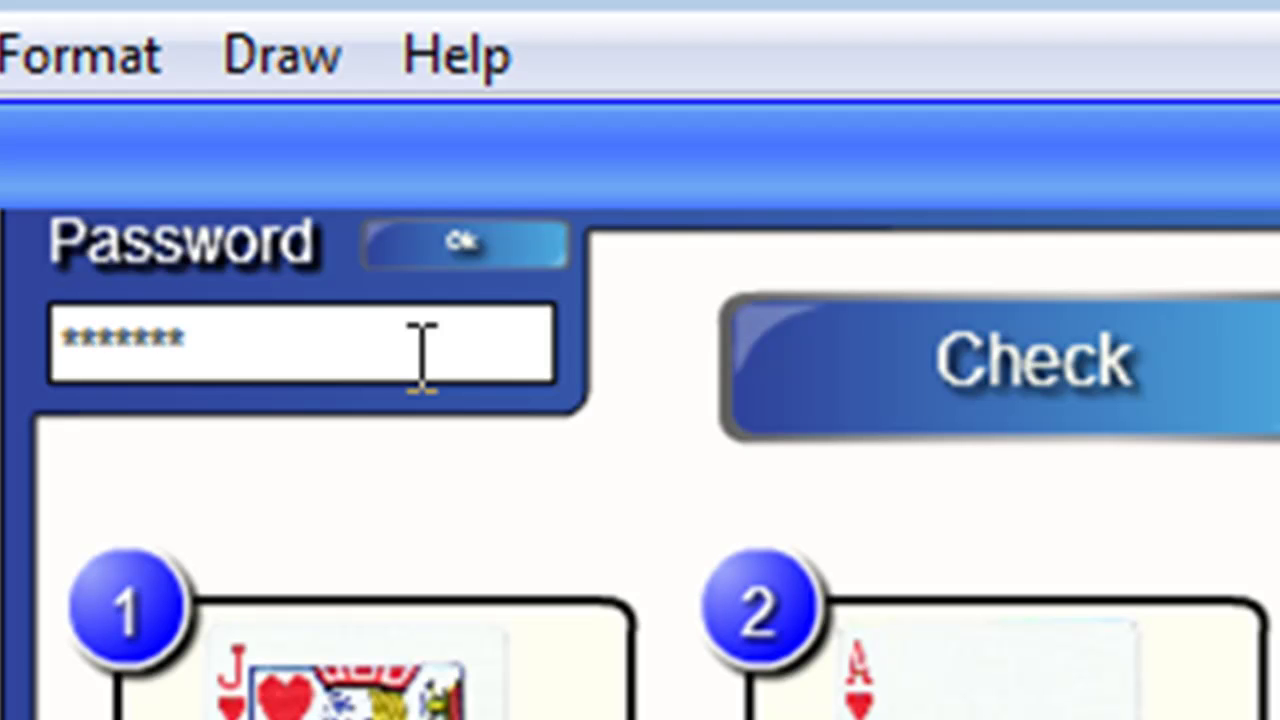
left_click(468, 252)
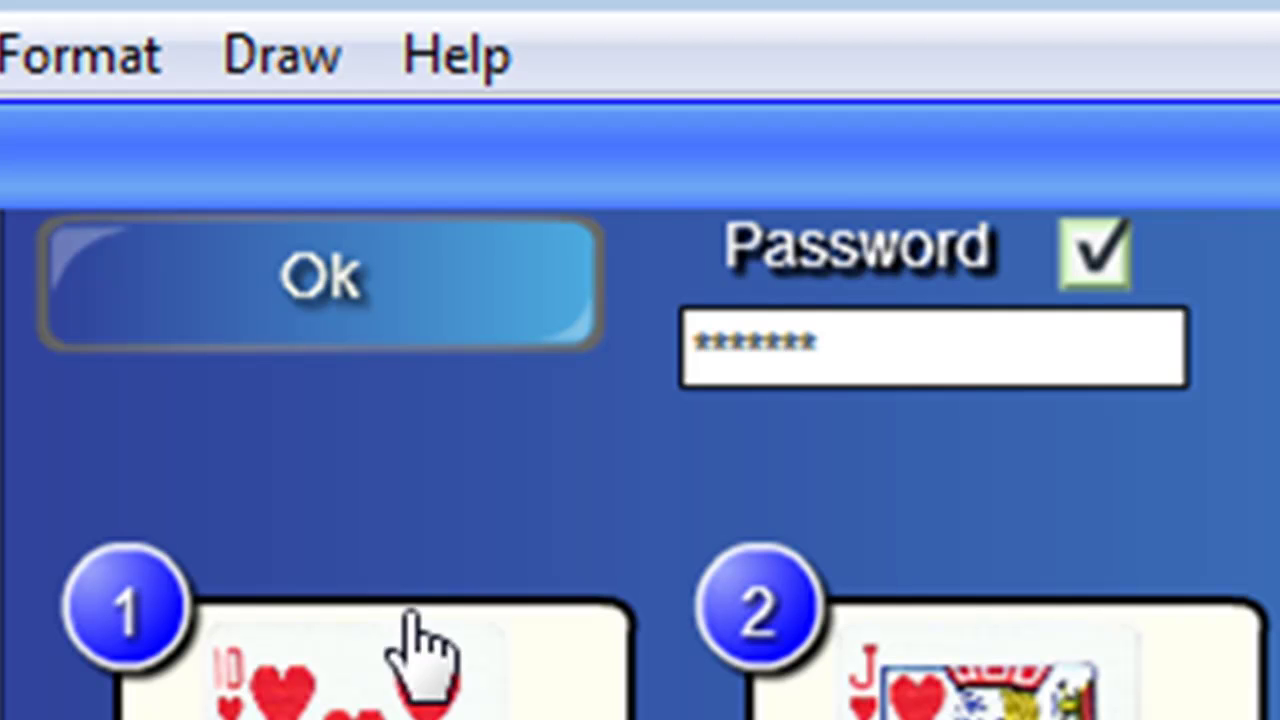
- Leave the edit mode and have the activity solve the card sequence
left_click(323, 318)
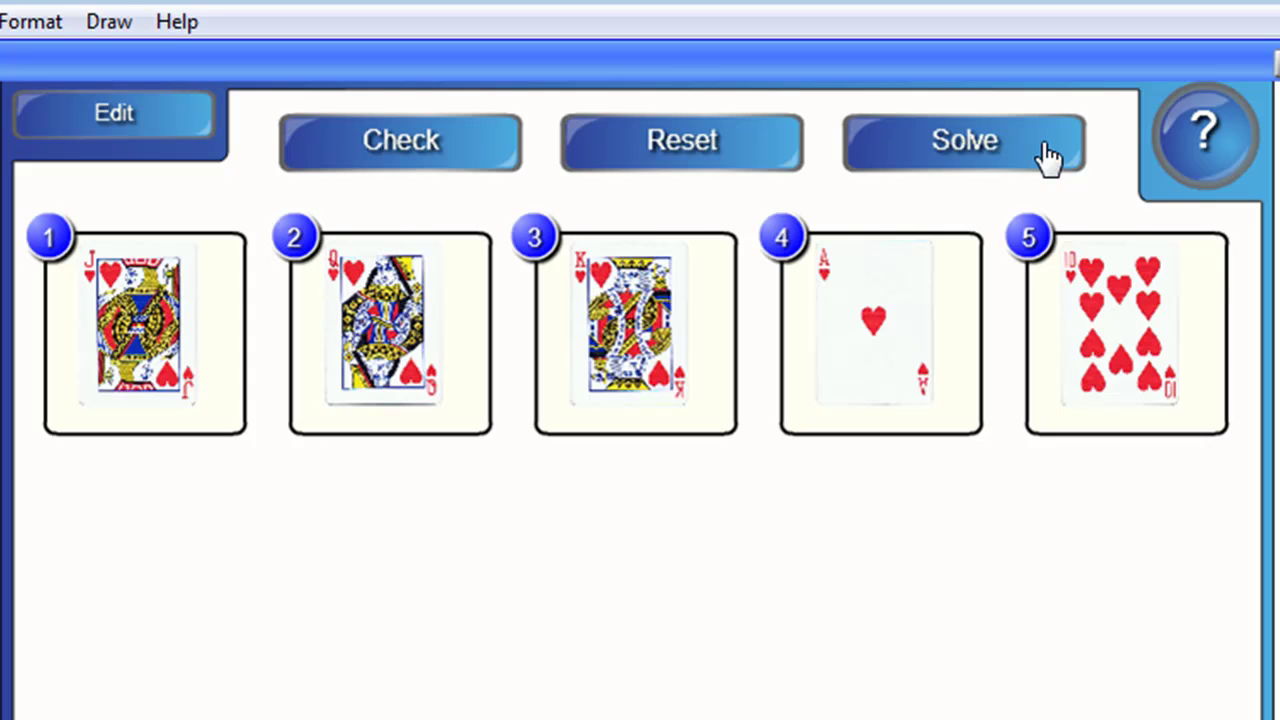
left_click(985, 148)
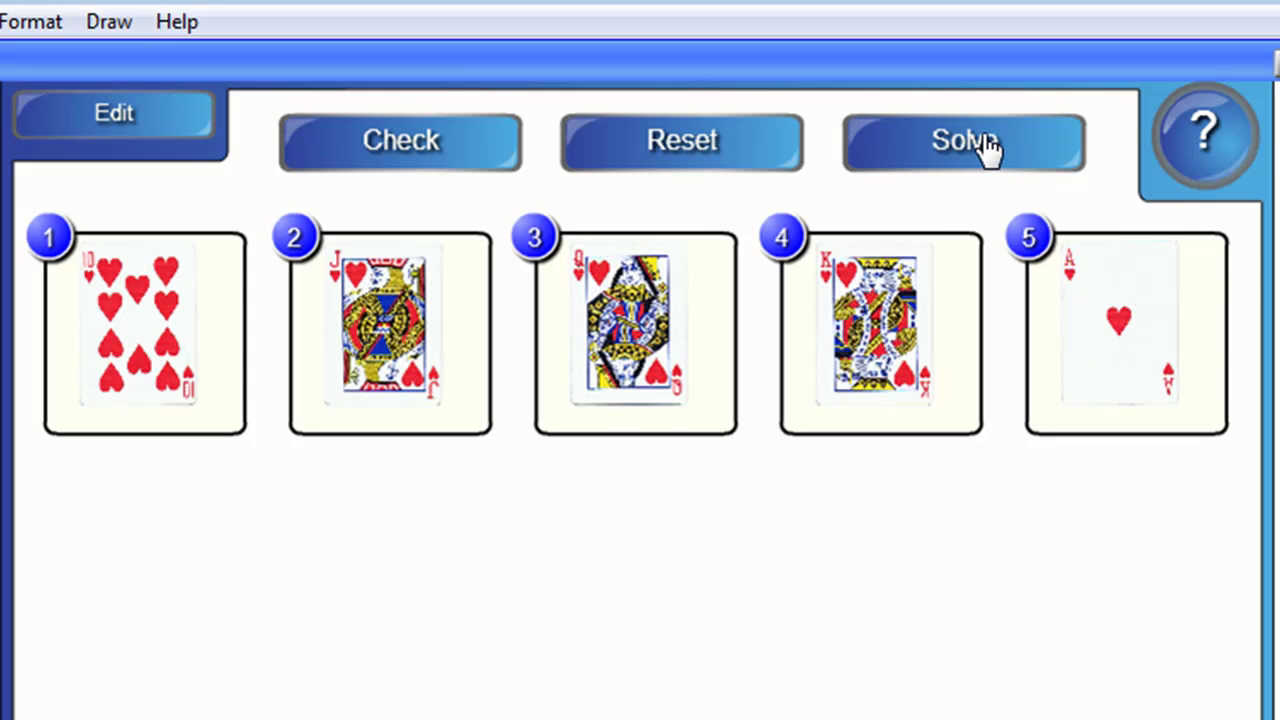